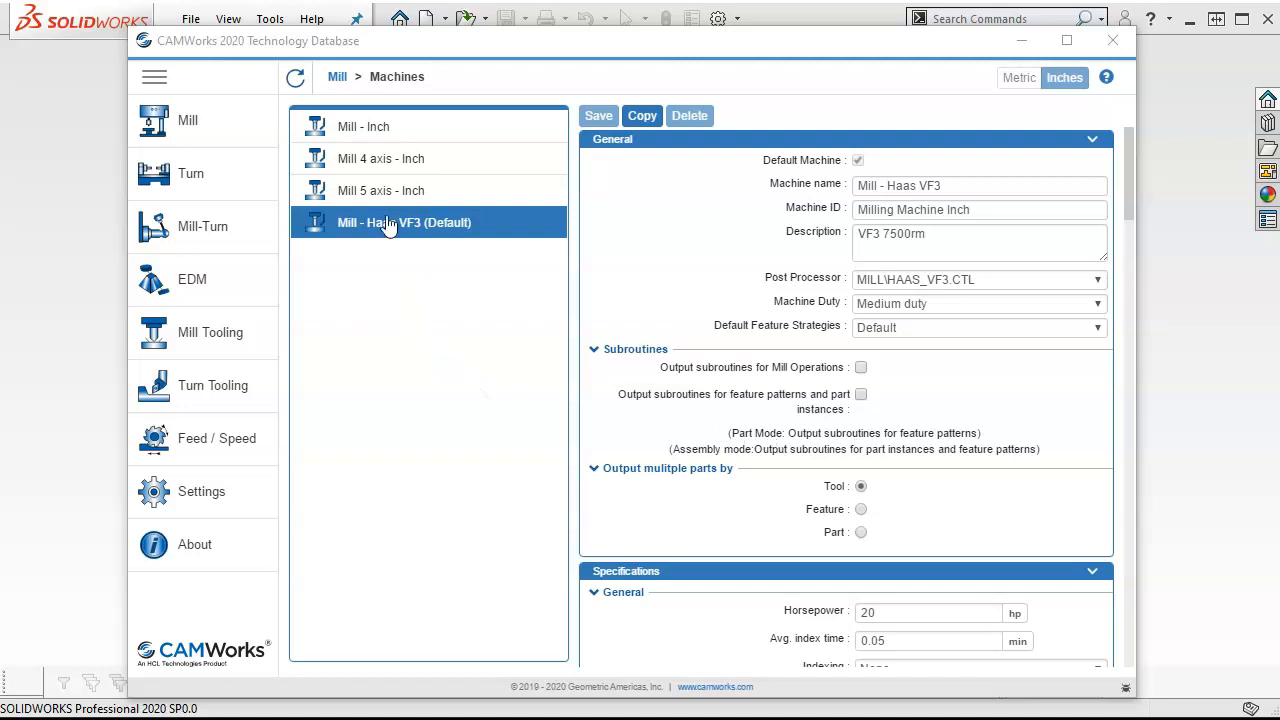
# Open Tool Crib 1 (Inch) Empty from the Mill tool cribs and check its total stations.
pyautogui.click(340, 79)
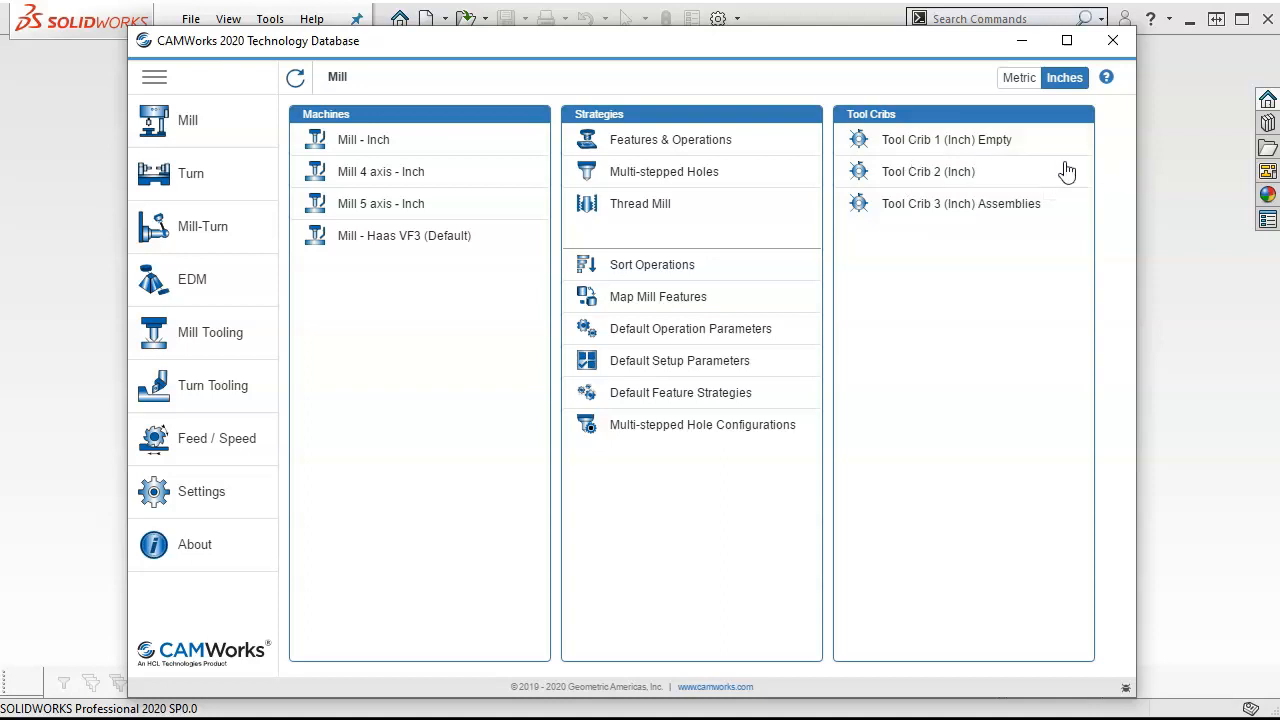
pyautogui.click(903, 144)
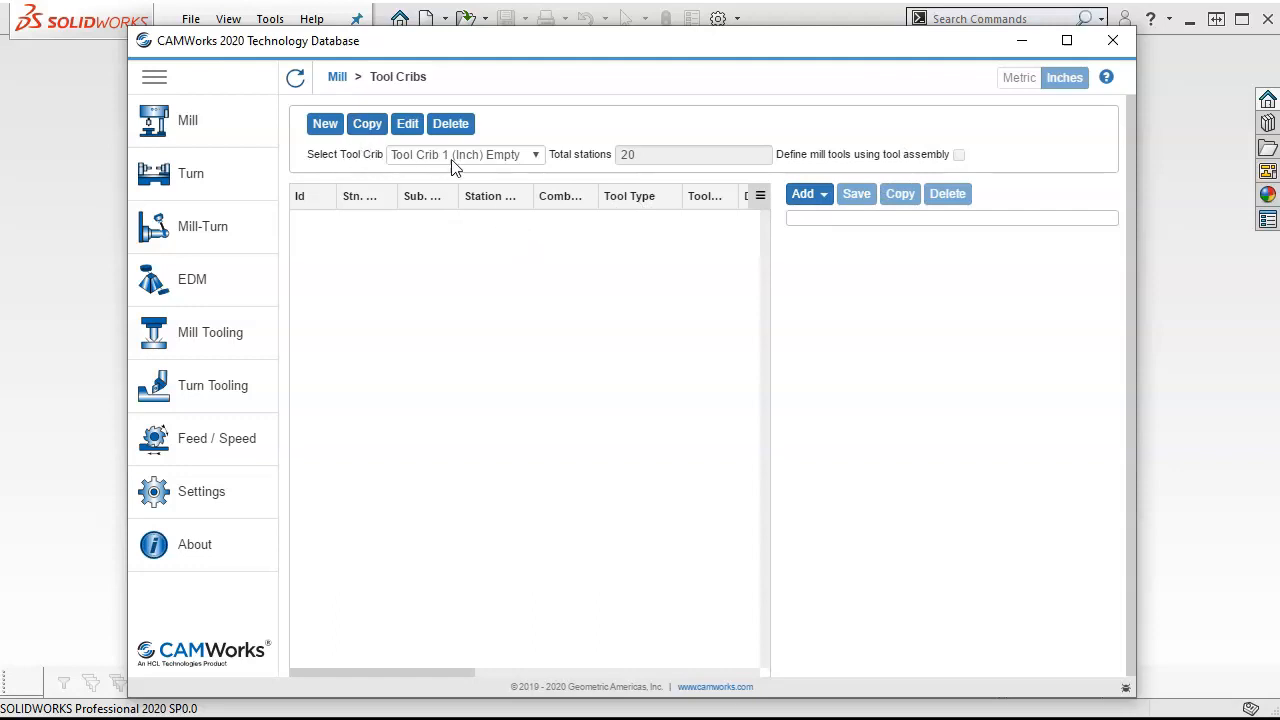
pyautogui.click(642, 155)
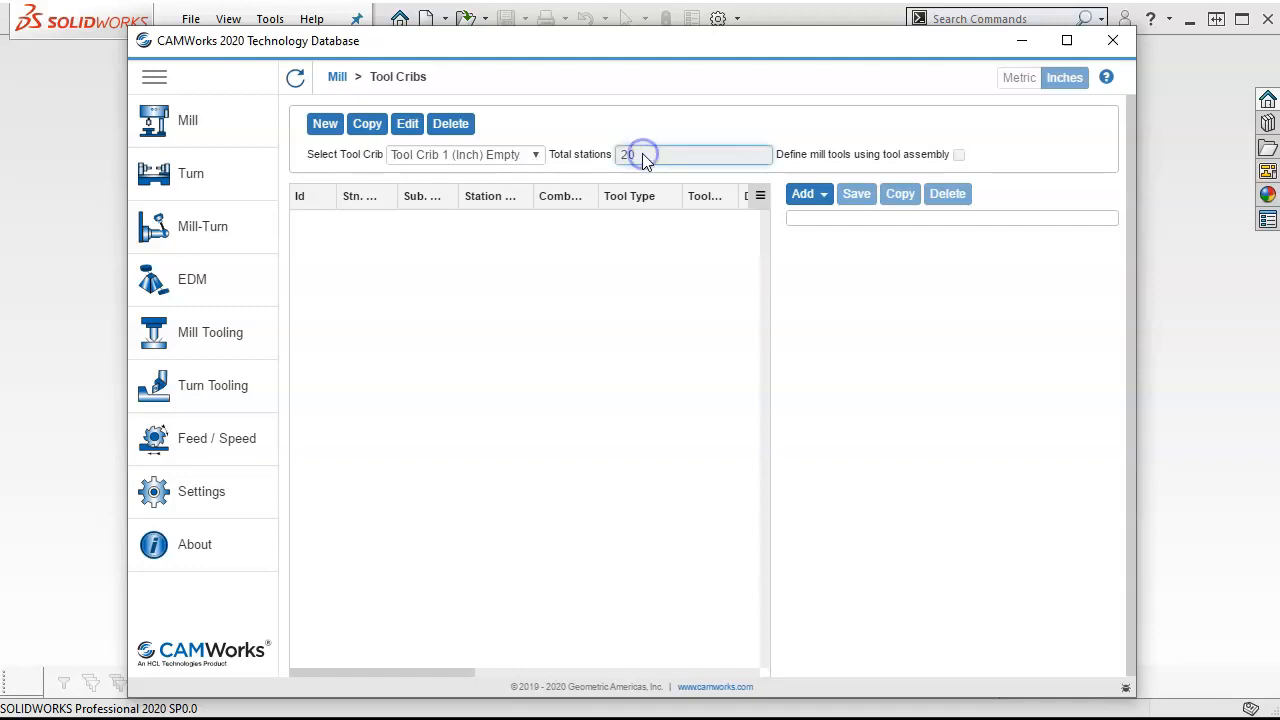
# Create a new tool crib named VF3 with 25 total stations, not defined by tool assembly.
pyautogui.click(322, 130)
pyautogui.click(470, 203)
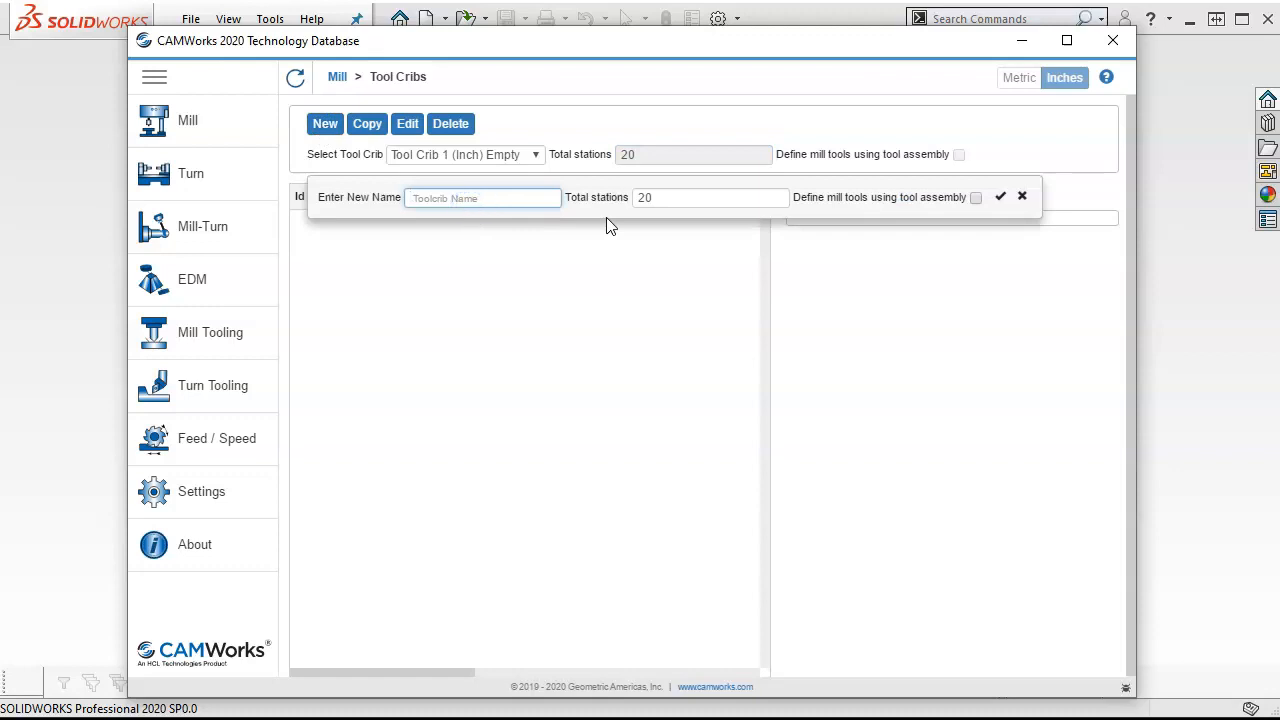
pyautogui.write('VF3')
pyautogui.press('Tab')
pyautogui.write('25')
pyautogui.press('Tab')
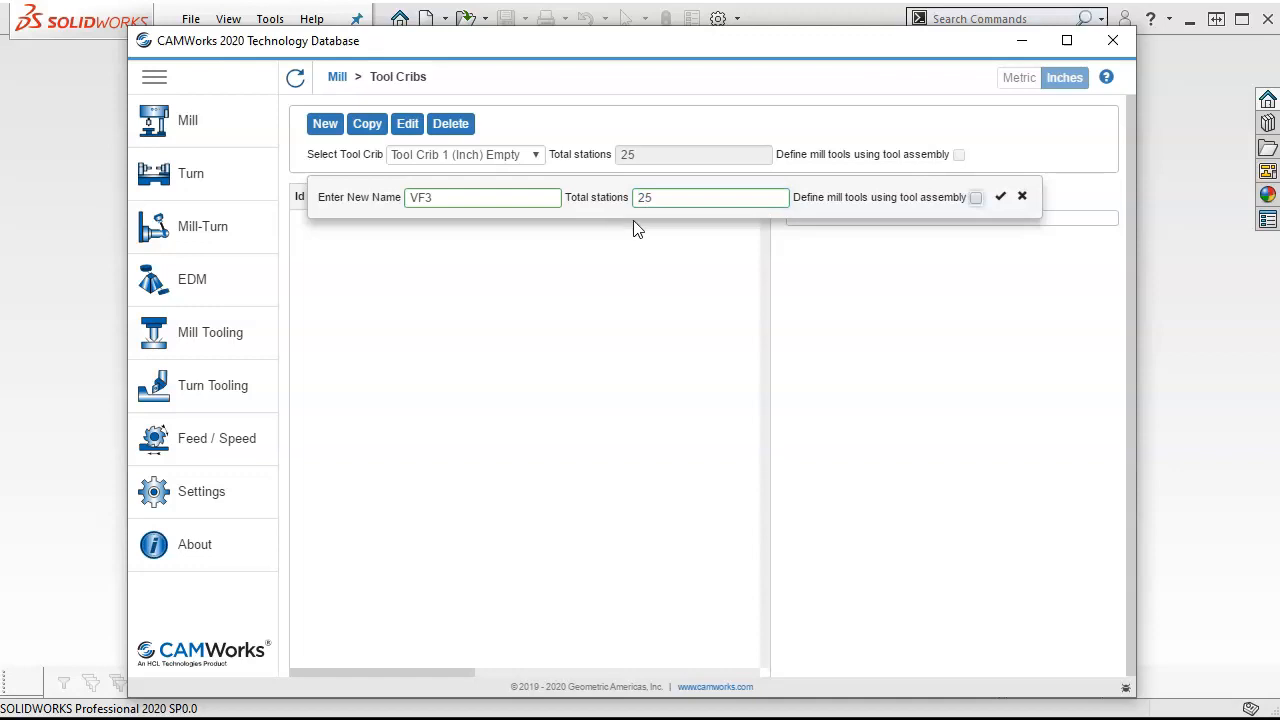
pyautogui.click(1001, 198)
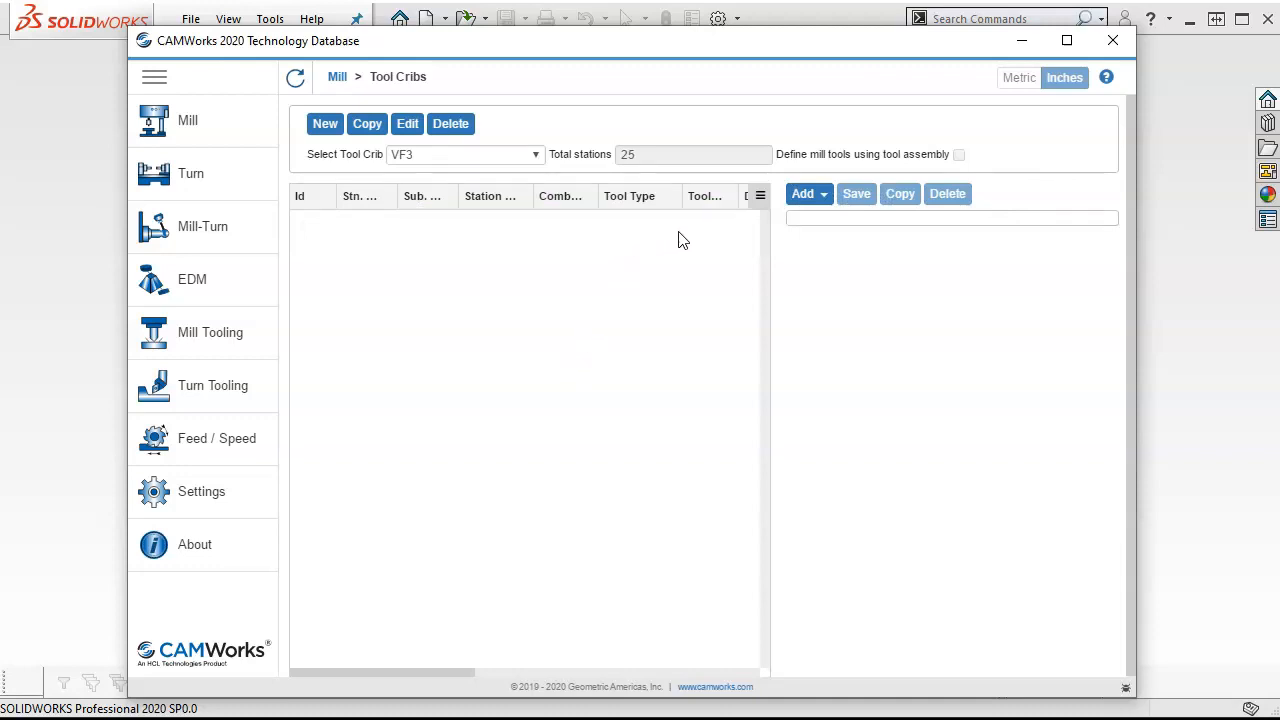
# Add the flat end mill 1/2 EM CRB 2FL 1 LOC (ID 69) to the VF3 tool crib.
pyautogui.click(809, 197)
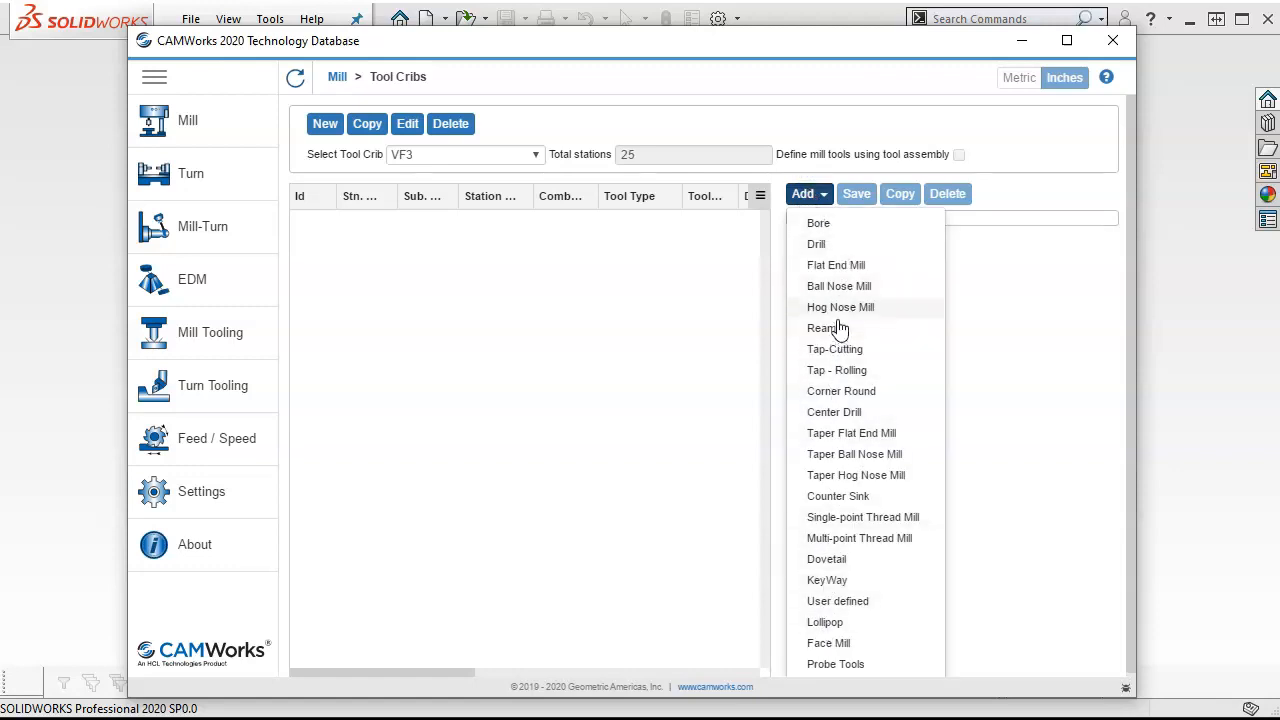
pyautogui.click(840, 265)
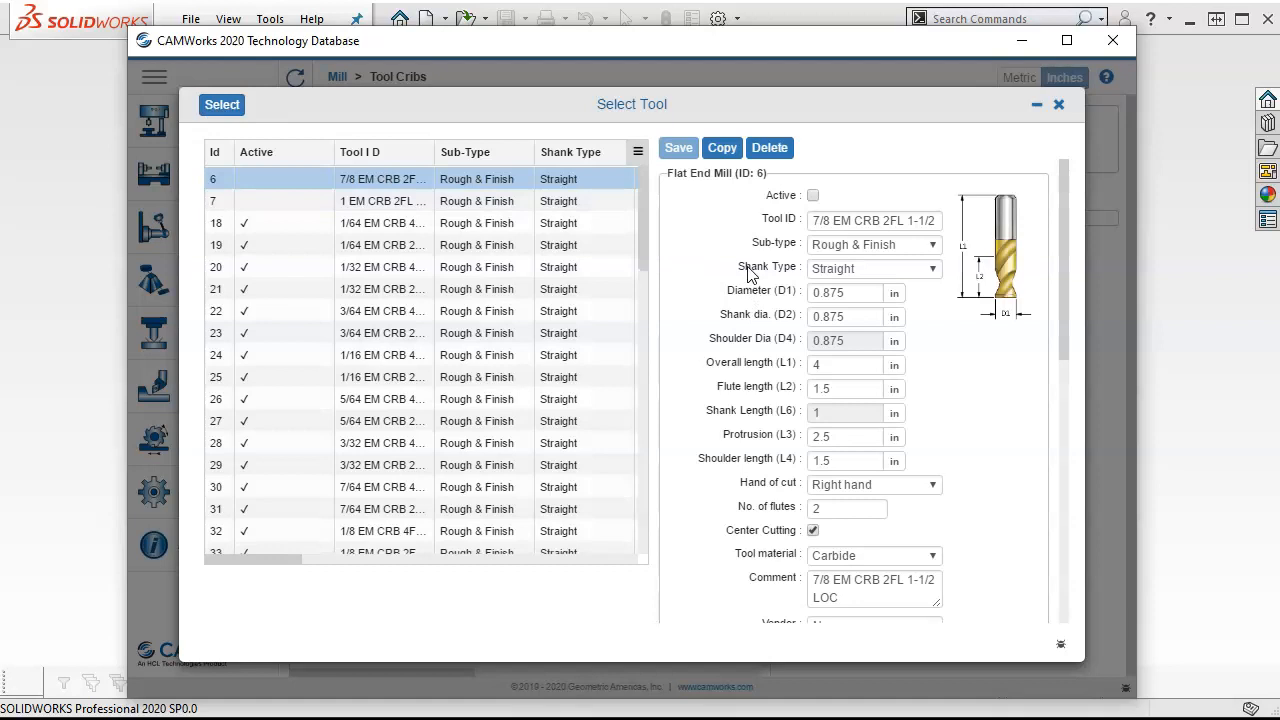
pyautogui.scroll(-10, 392, 305)
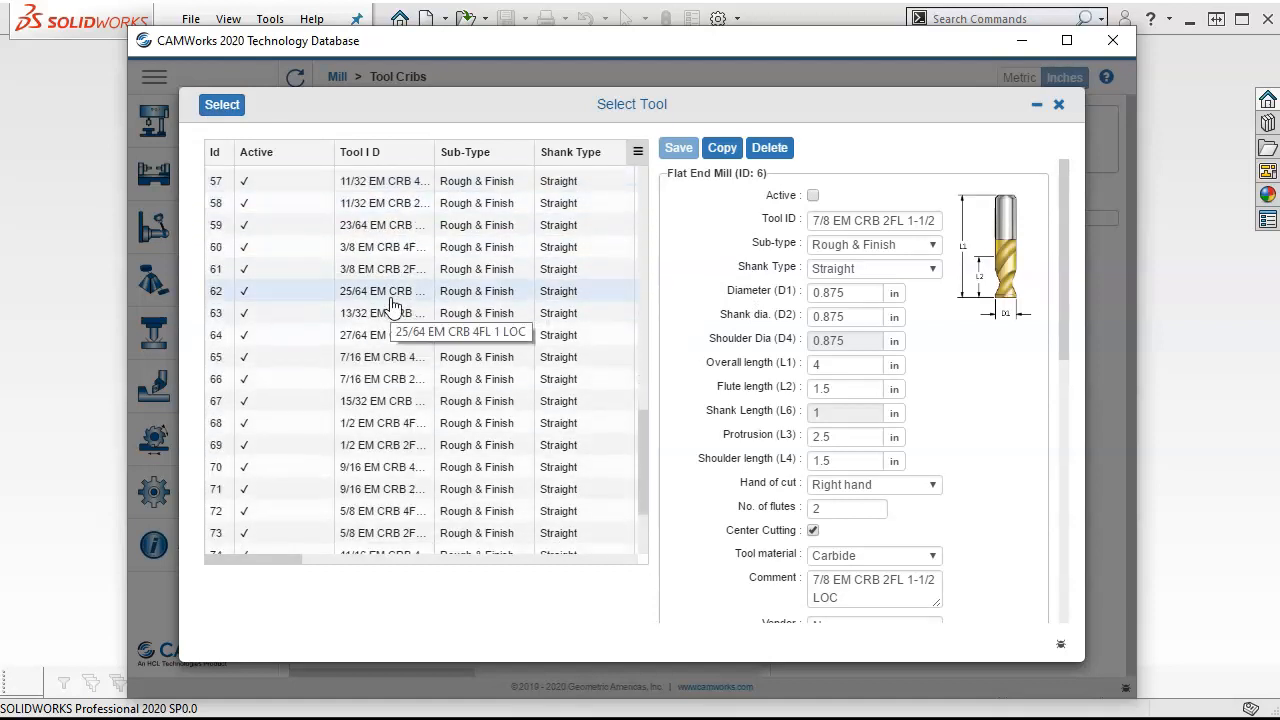
pyautogui.click(365, 453)
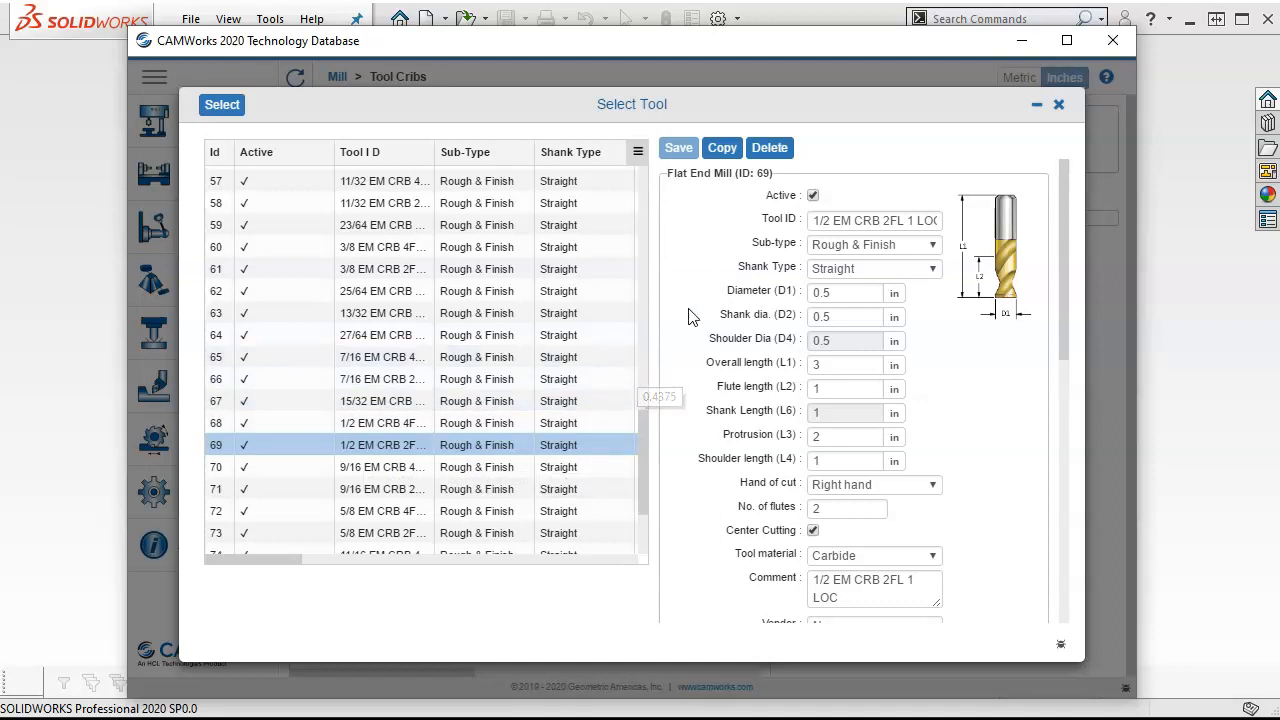
pyautogui.click(216, 106)
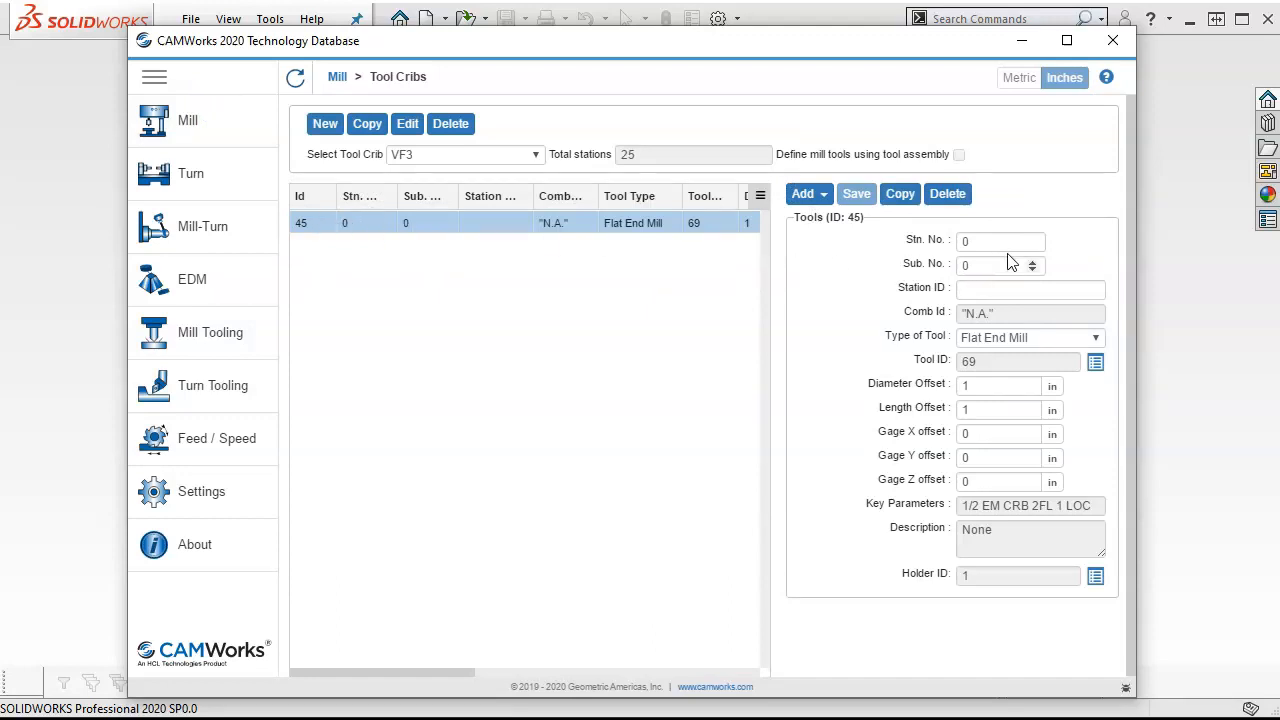
# Set the station number of the 1/2 inch flat end mill to 1.
pyautogui.click(953, 243)
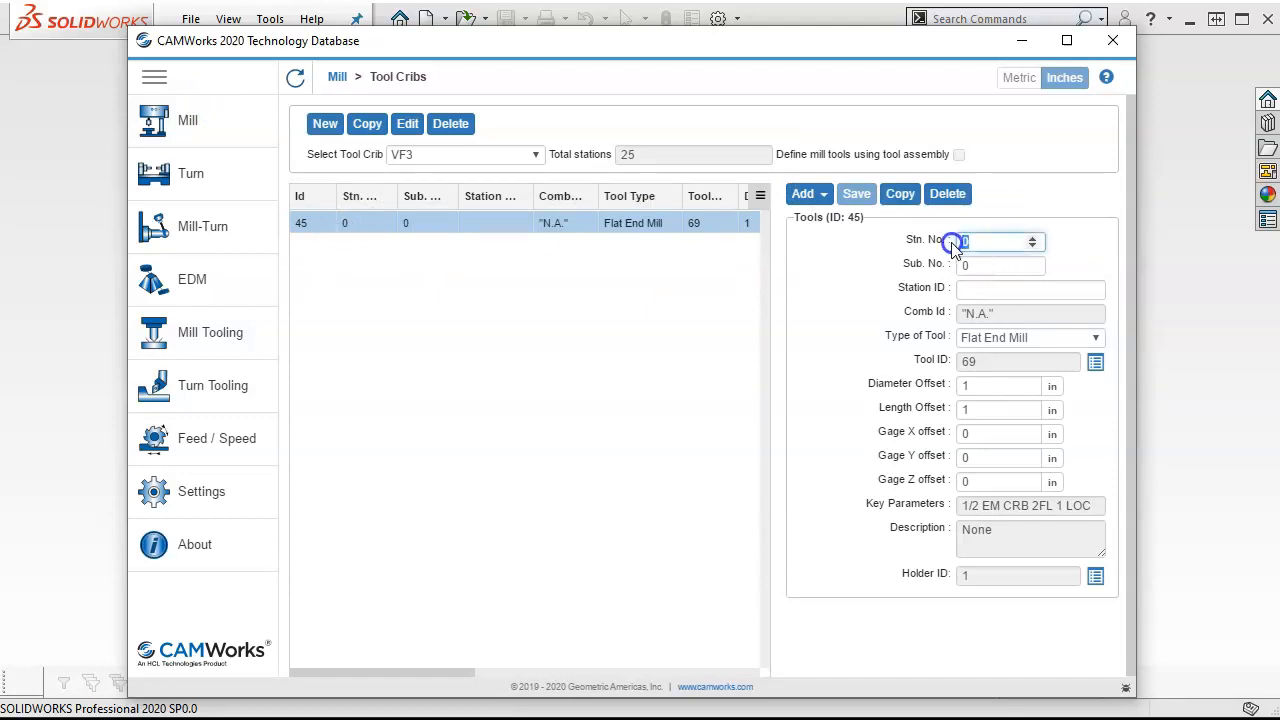
pyautogui.write('1')
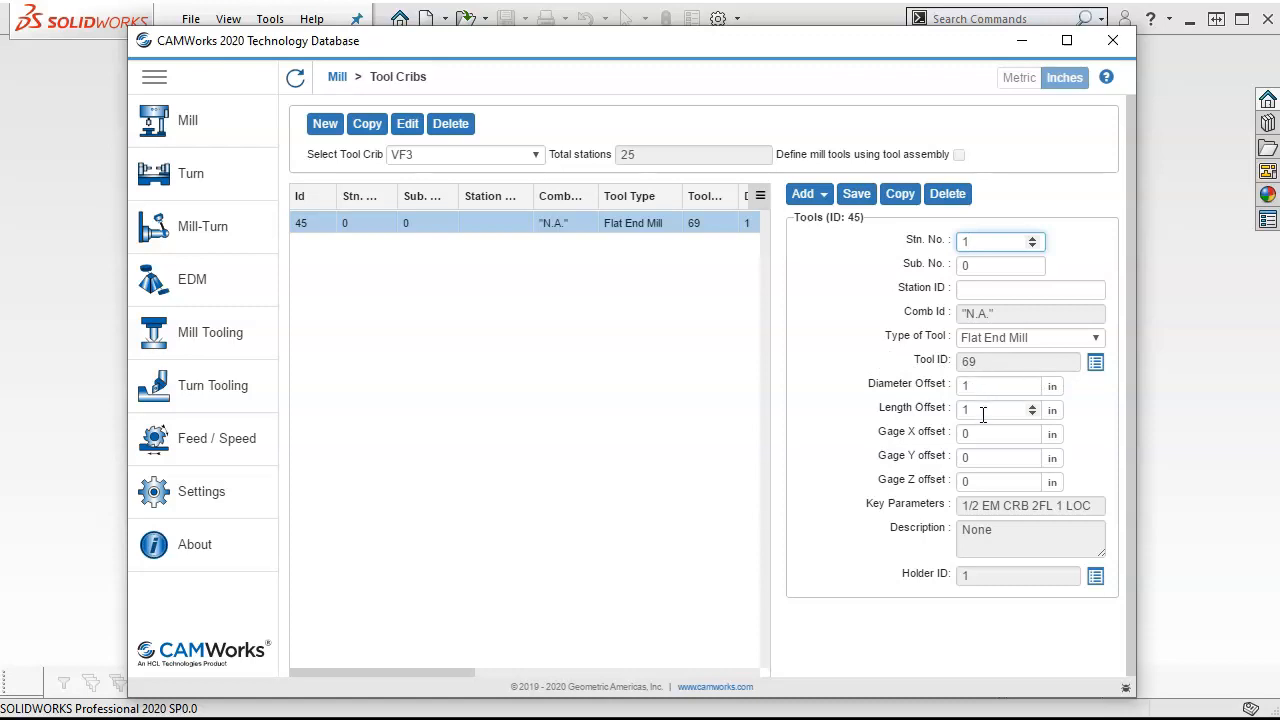
pyautogui.scroll(-1, 863, 446)
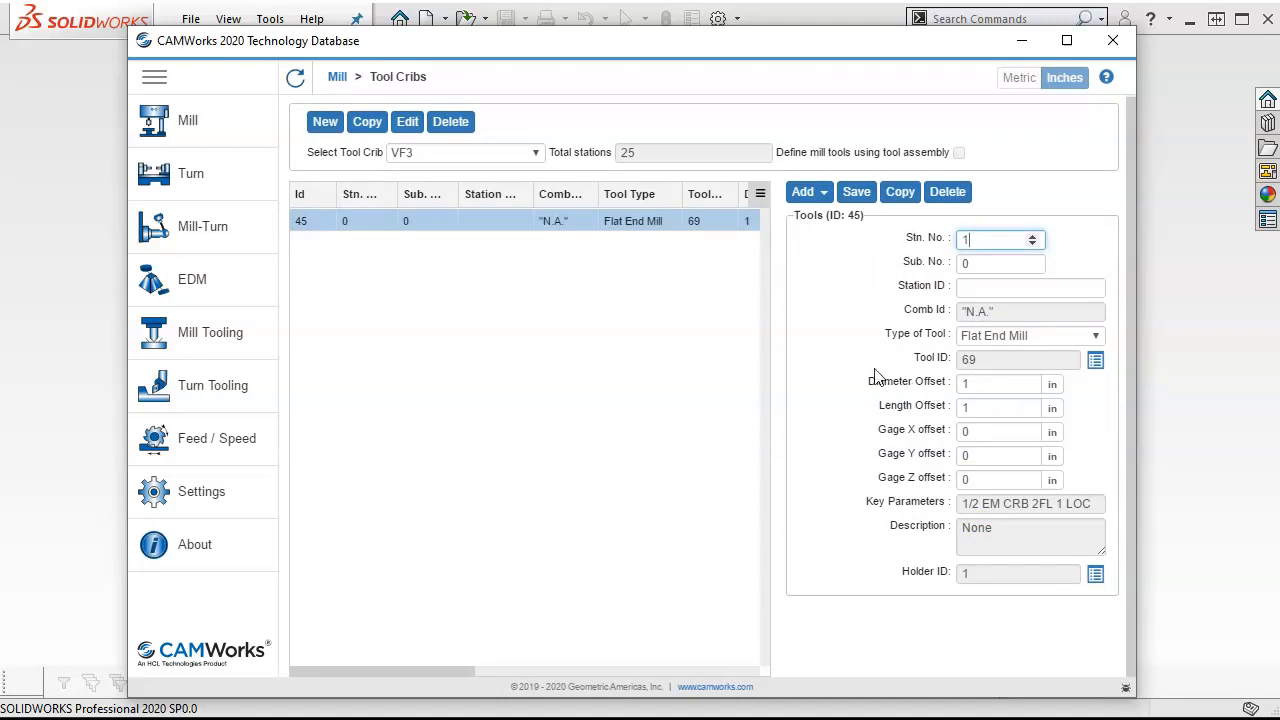
# Examine the 1/2 inch end mill's dimensions, spindle speed, feed rates and coolant type without changing the tool selection.
pyautogui.click(1096, 361)
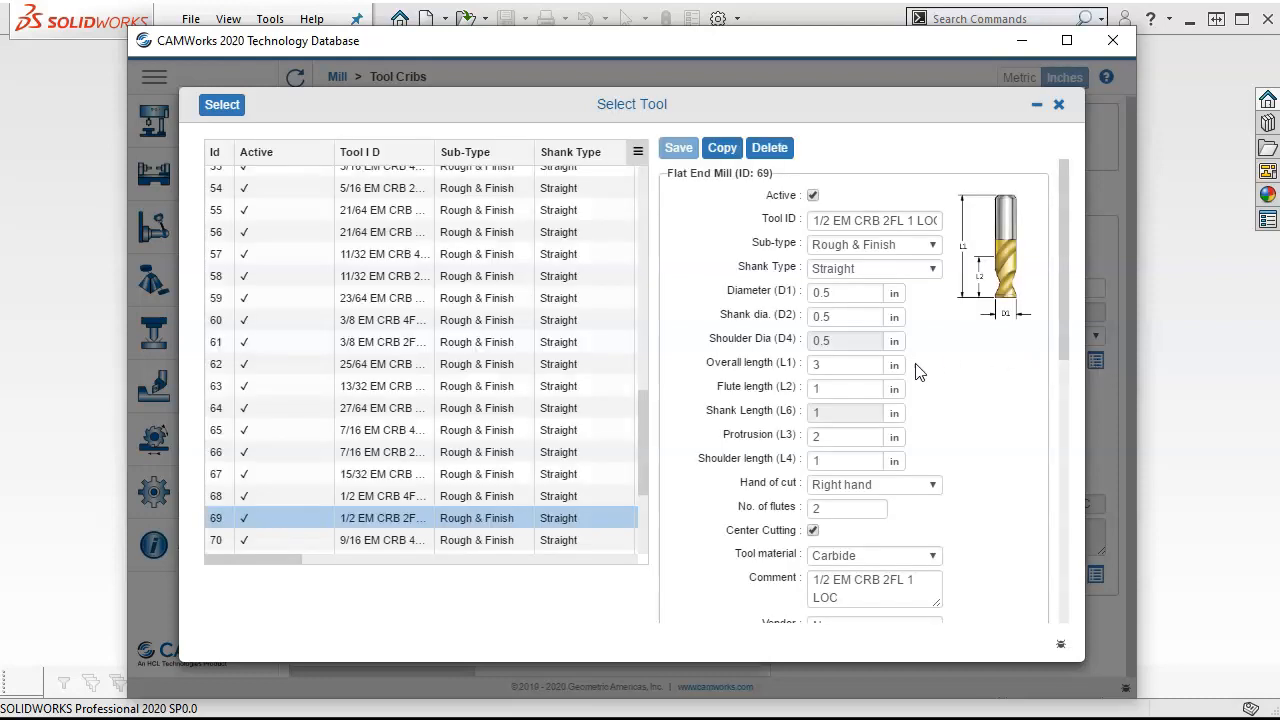
pyautogui.scroll(-8, 911, 366)
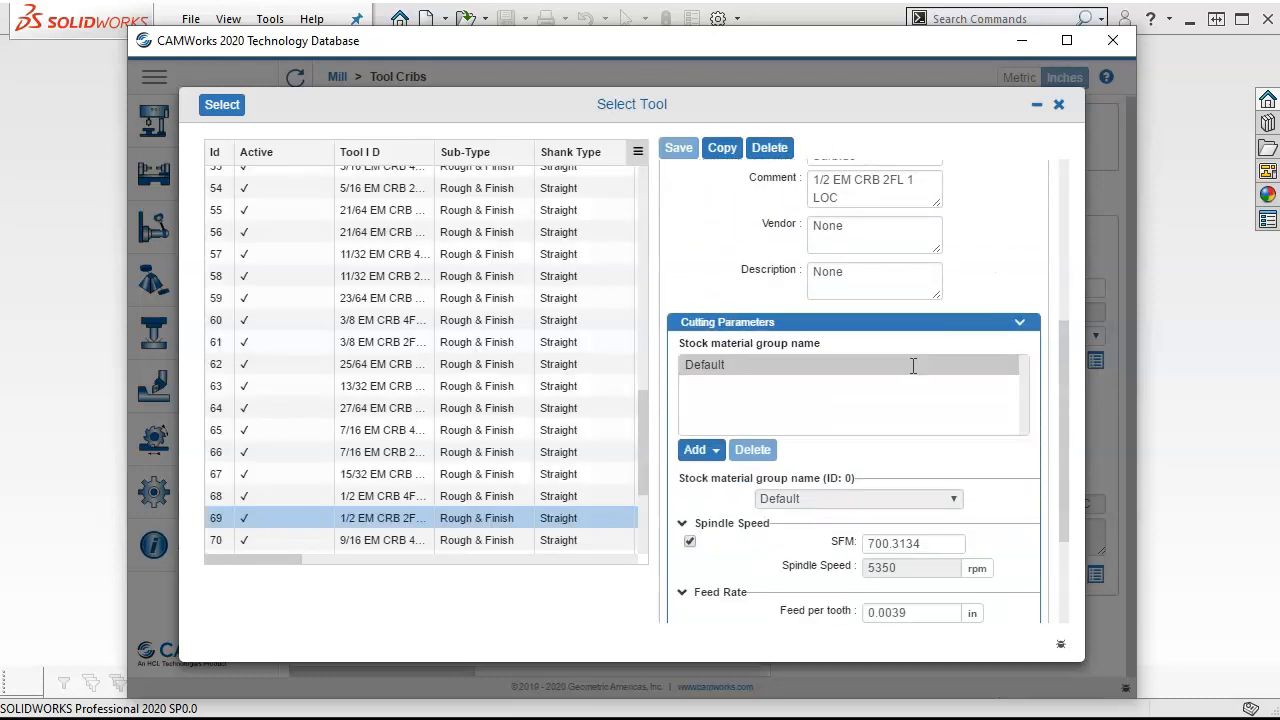
pyautogui.scroll(-3, 911, 366)
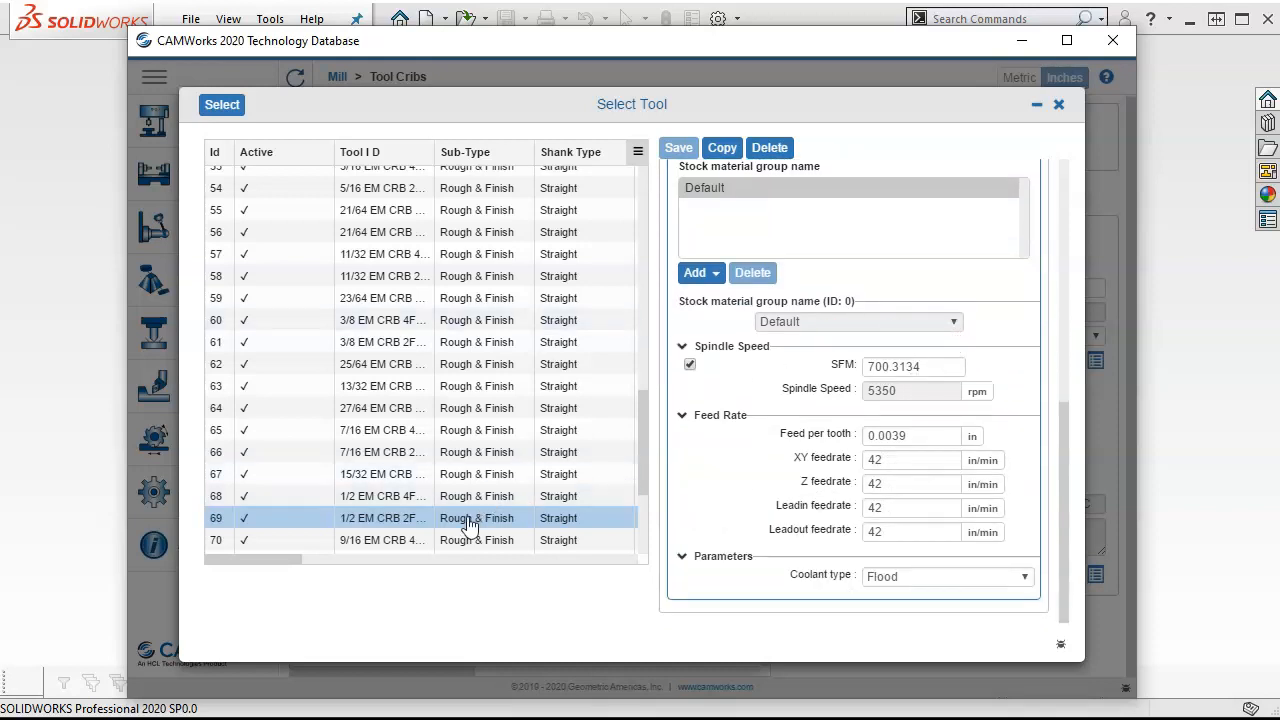
pyautogui.click(1058, 104)
pyautogui.click(823, 470)
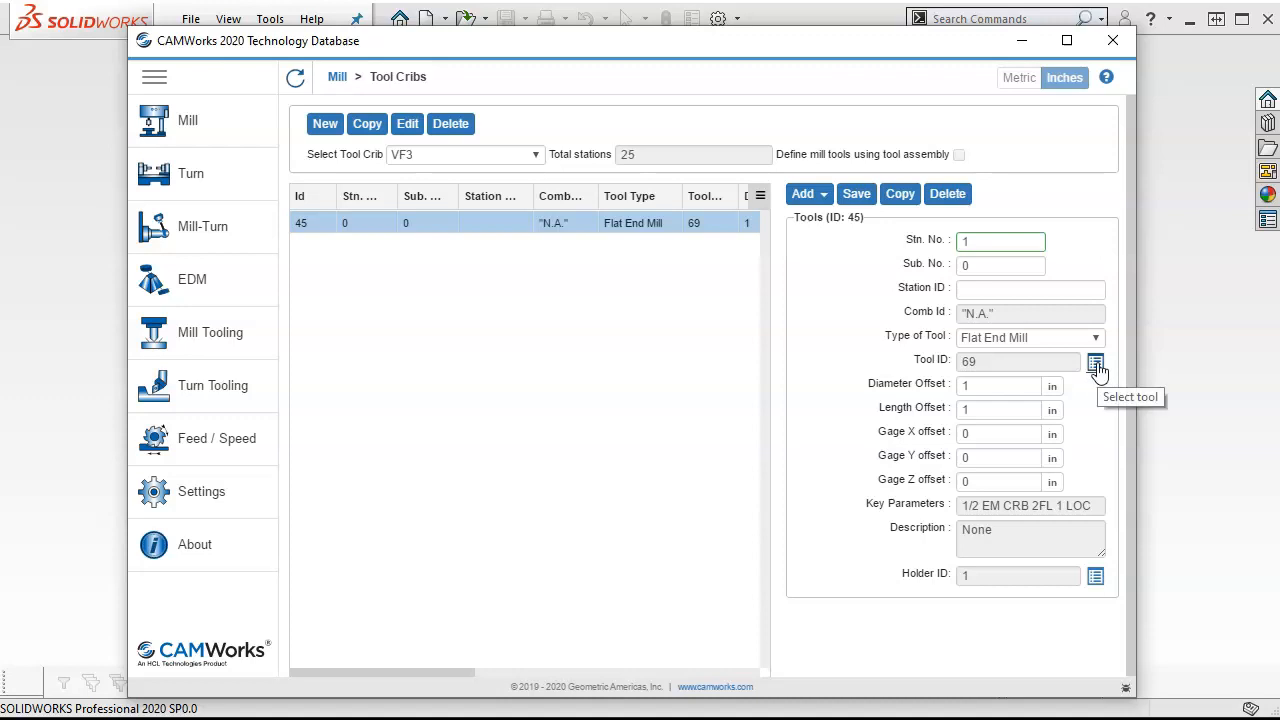
pyautogui.click(323, 125)
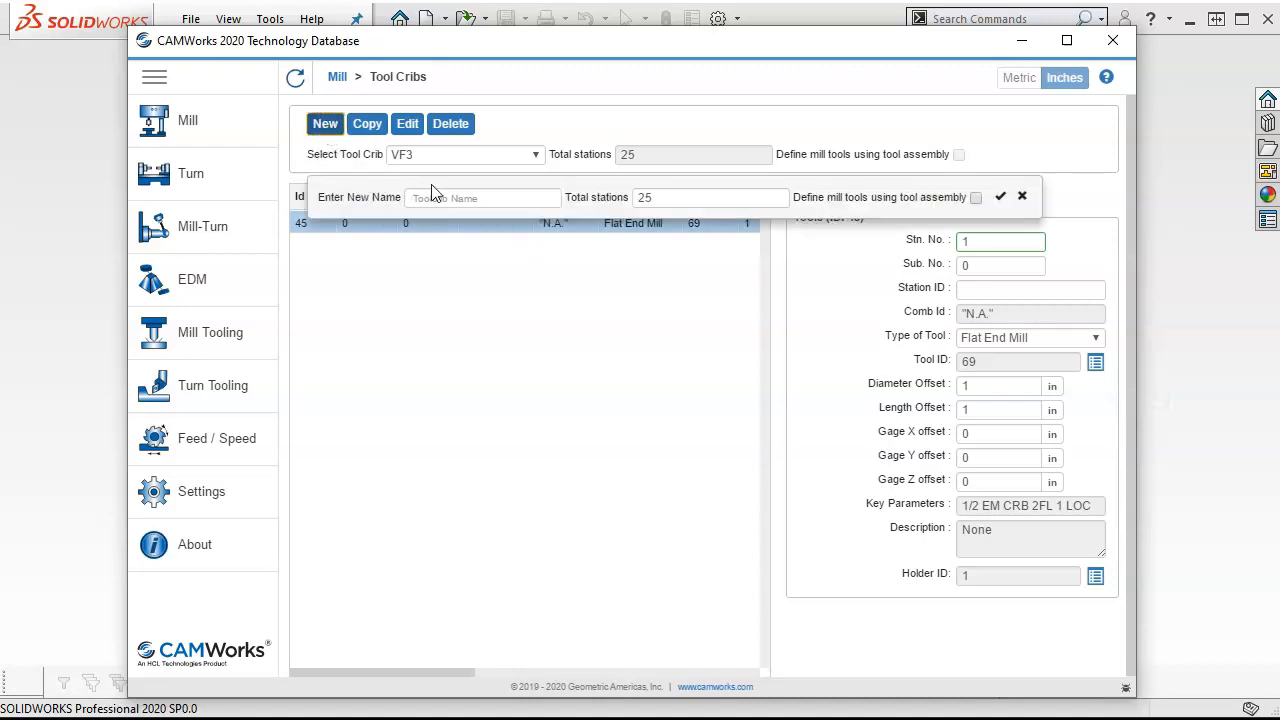
pyautogui.click(1022, 196)
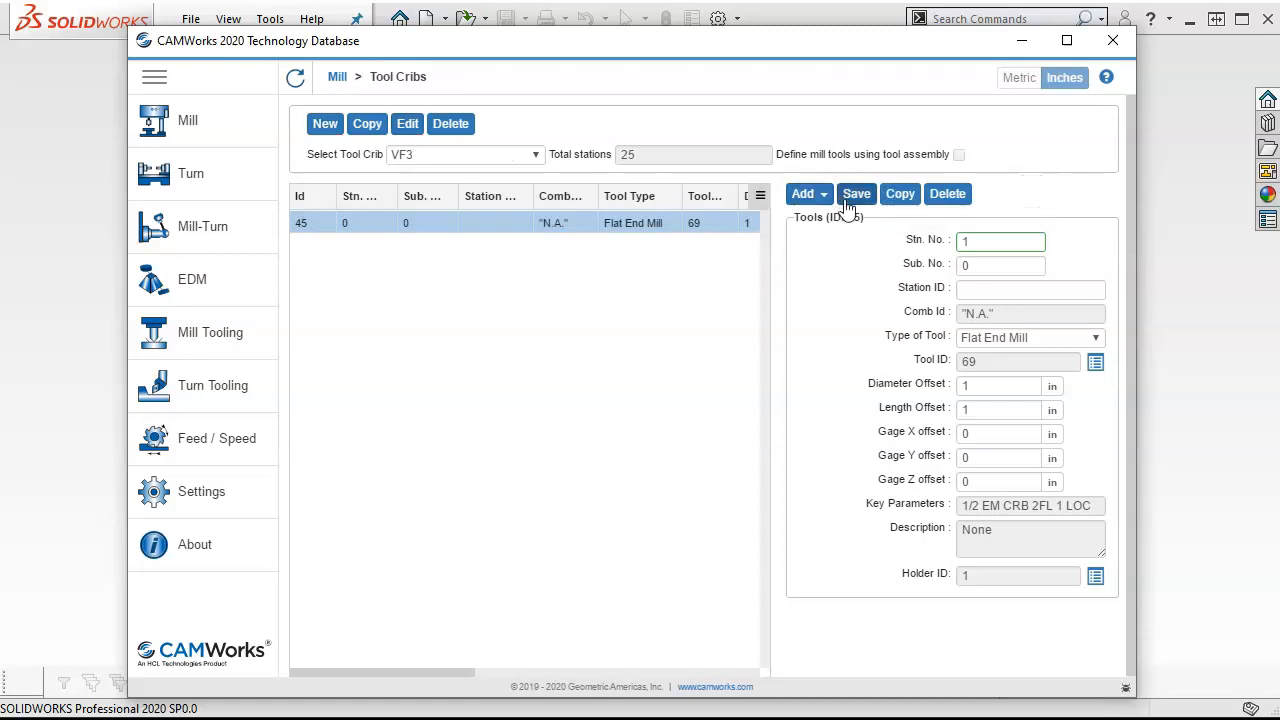
# Add the flat end mill 3/8 EM CRB 2FL 1 LOC (ID 61) to the crib, checking its cutting parameters and keeping the unsaved station edit.
pyautogui.click(810, 195)
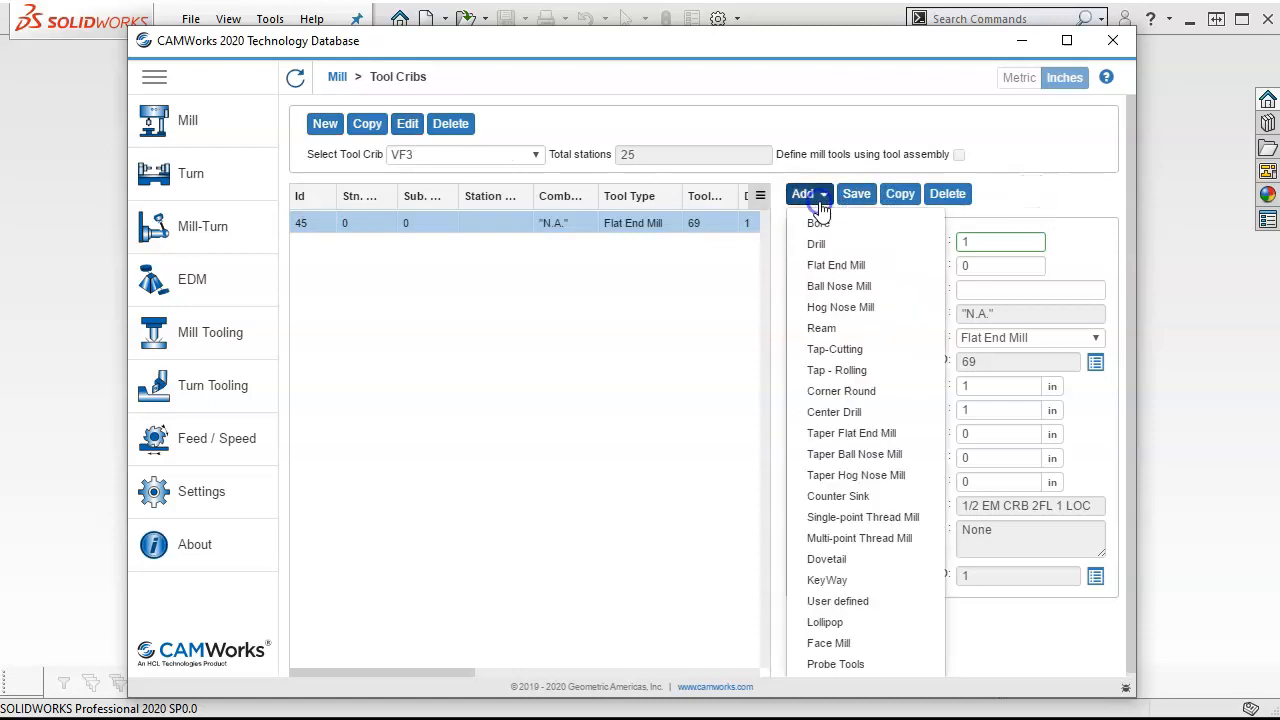
pyautogui.click(845, 265)
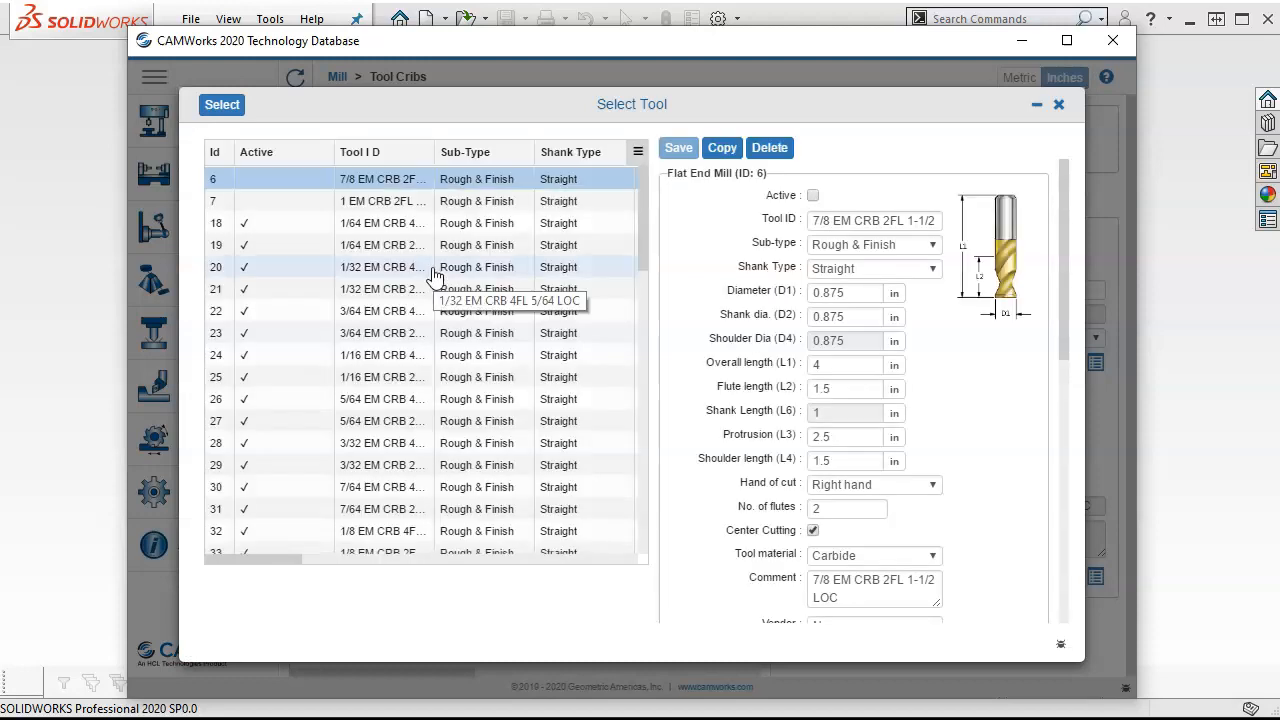
pyautogui.scroll(-8, 424, 337)
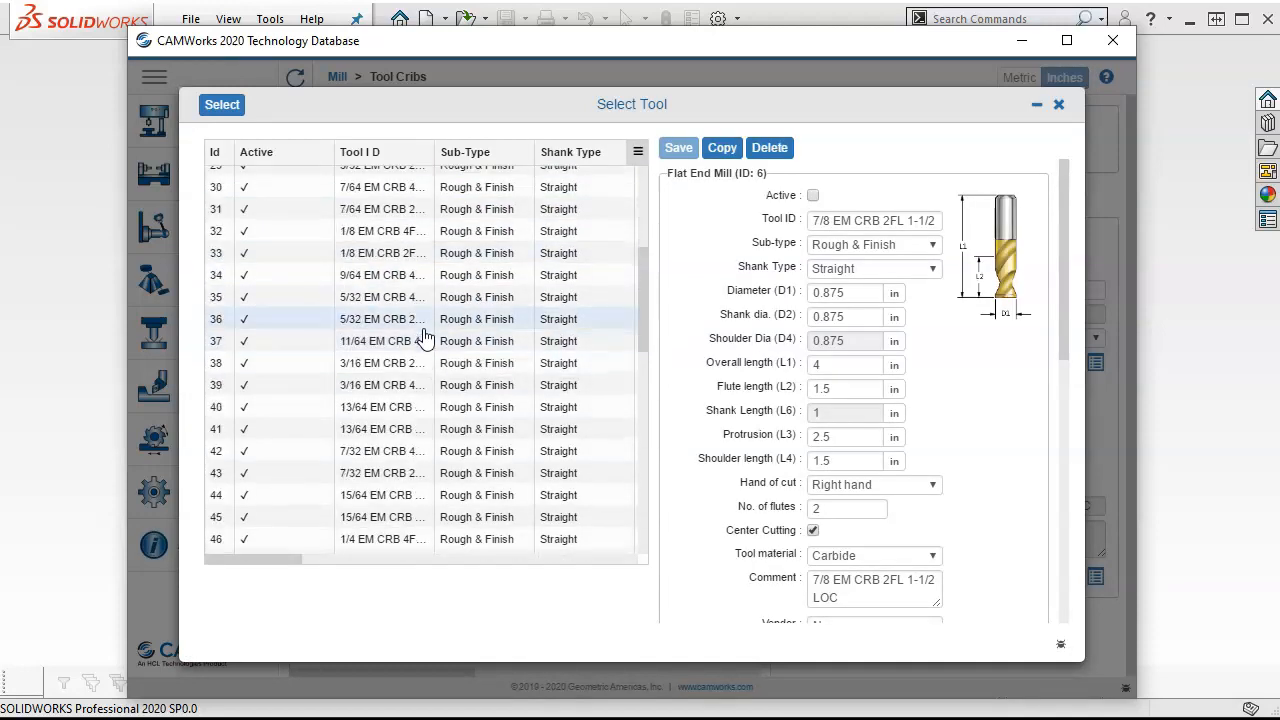
pyautogui.scroll(-2, 424, 337)
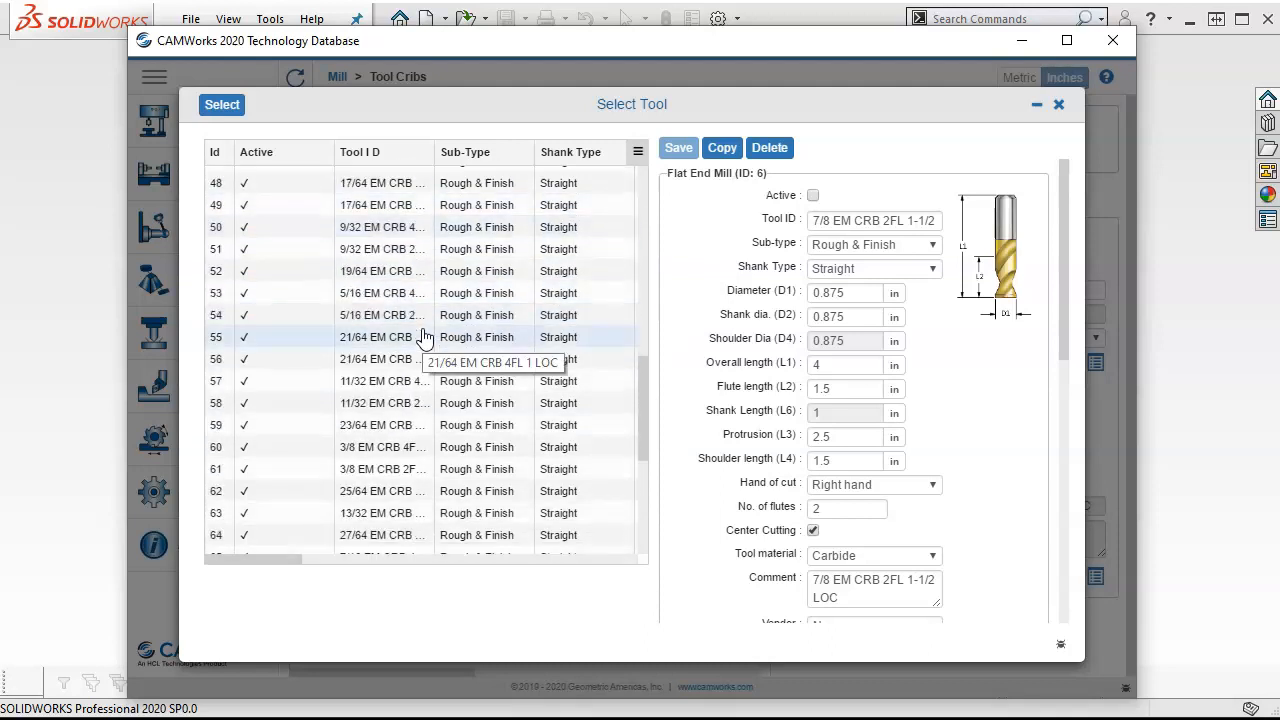
pyautogui.scroll(-1, 426, 380)
pyautogui.click(370, 371)
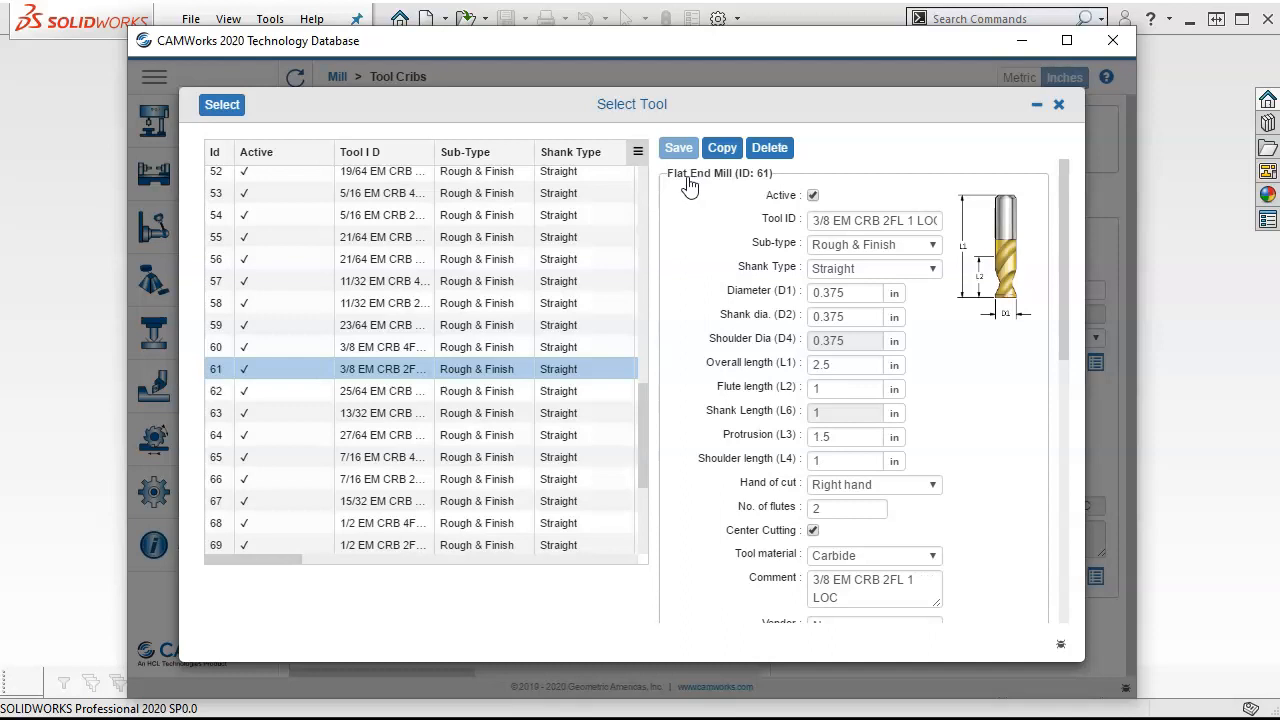
pyautogui.click(1070, 286)
pyautogui.moveTo(1066, 292); pyautogui.dragTo(1054, 574)
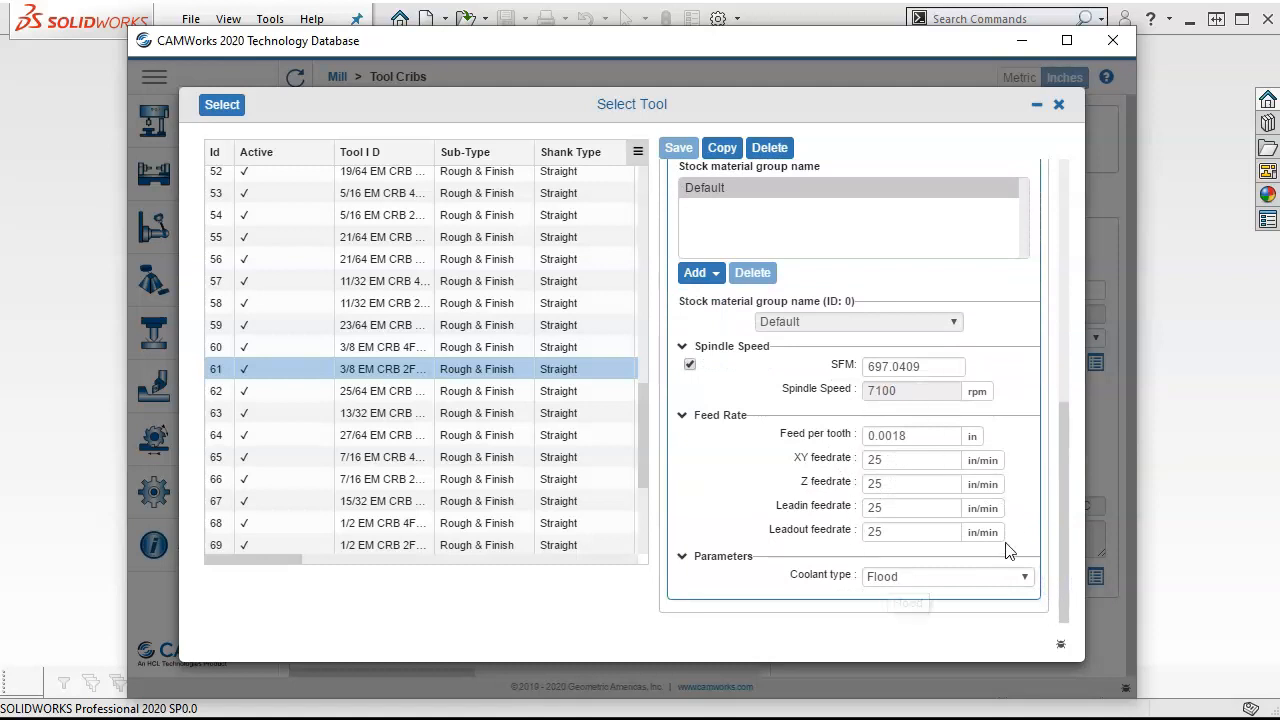
pyautogui.moveTo(1067, 483); pyautogui.dragTo(1063, 205)
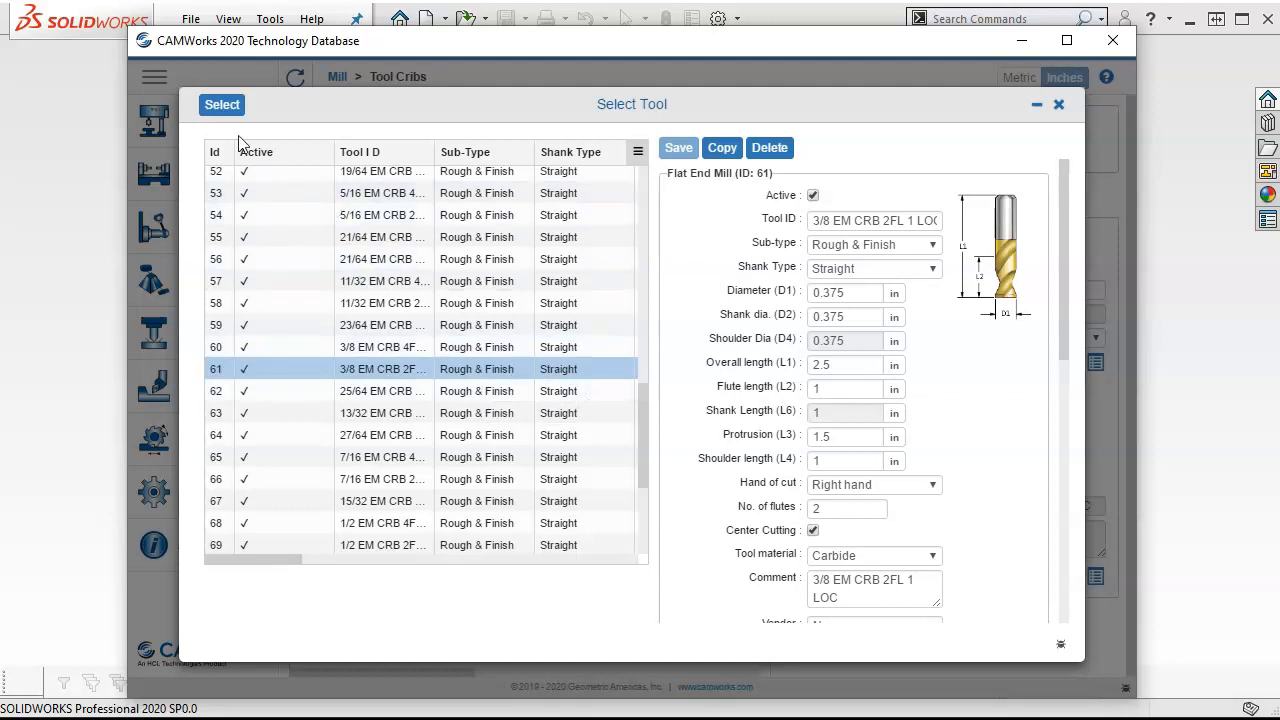
pyautogui.click(239, 103)
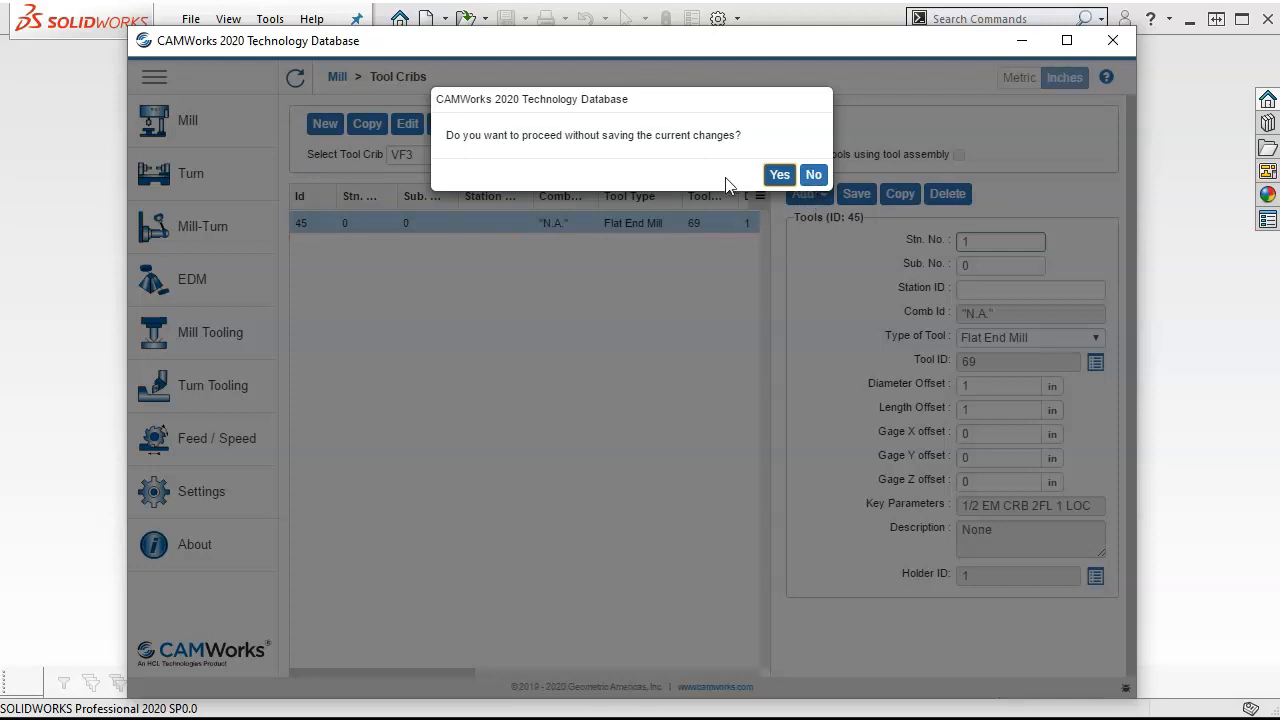
pyautogui.click(814, 175)
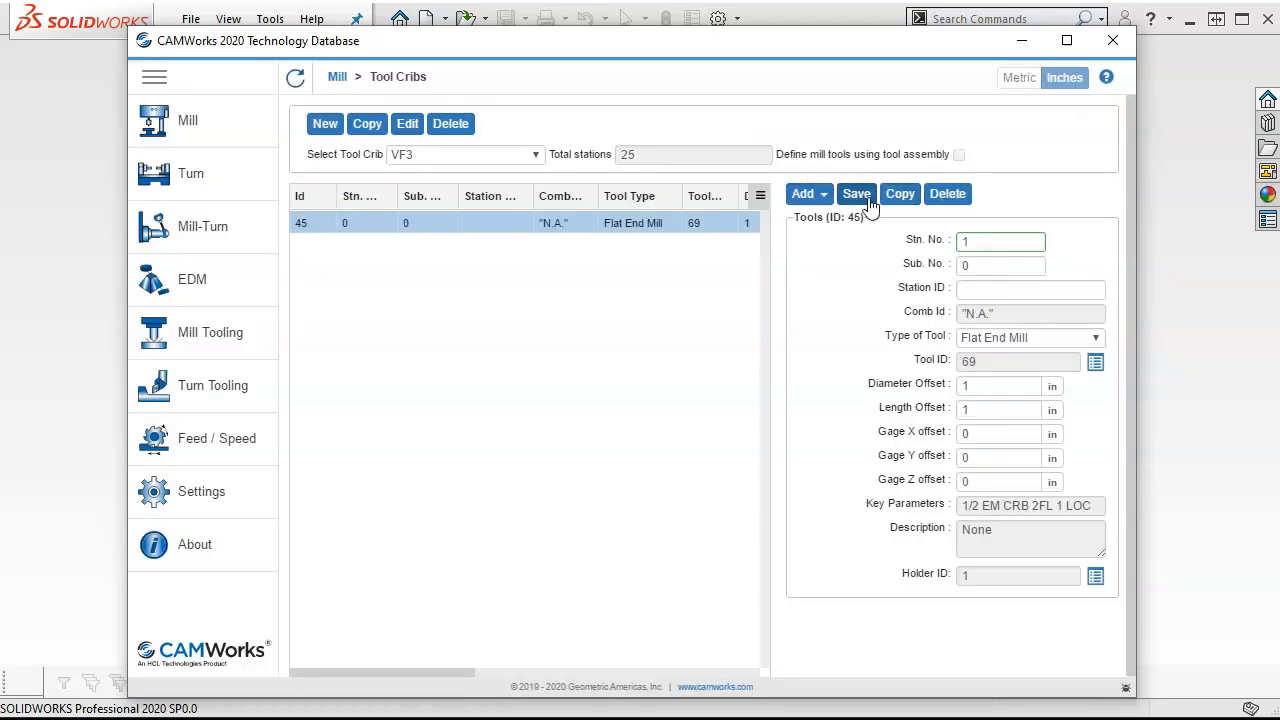
# Save the 1/2 inch end mill's station number, then set the 3/8 inch end mill's station number to 2 and save it.
pyautogui.click(860, 195)
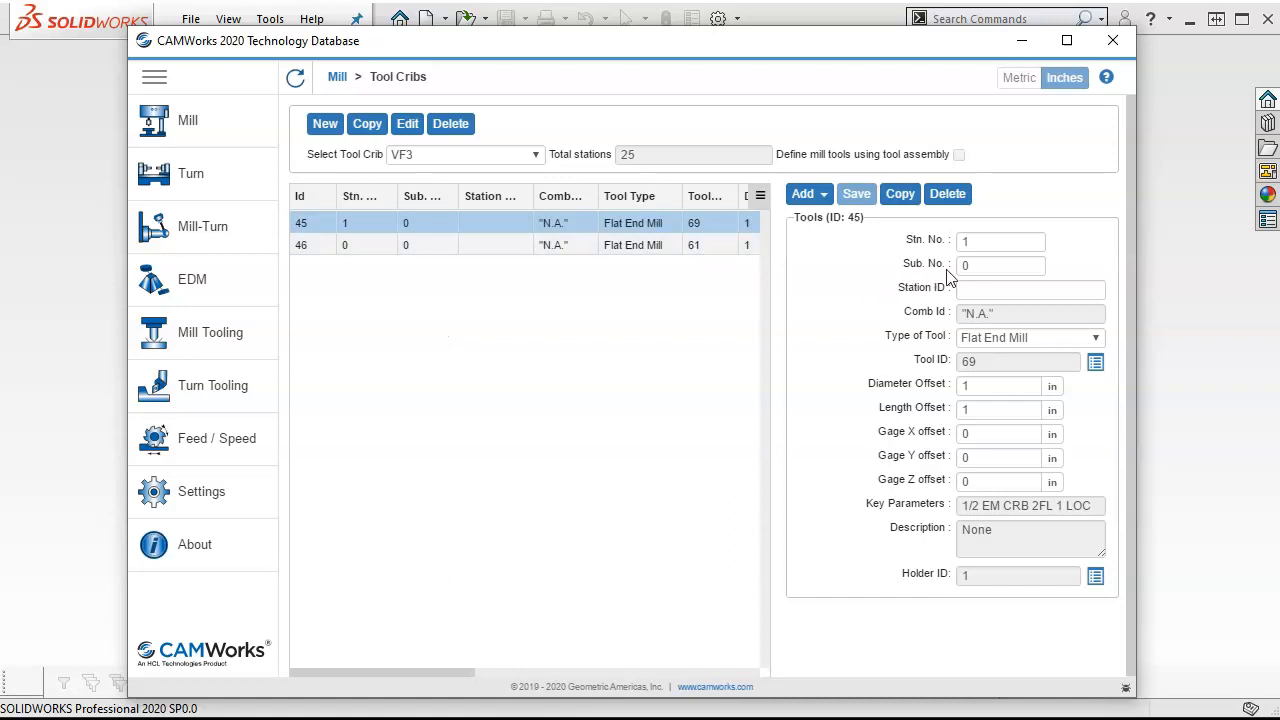
pyautogui.click(357, 245)
pyautogui.doubleClick(985, 242)
pyautogui.write('2')
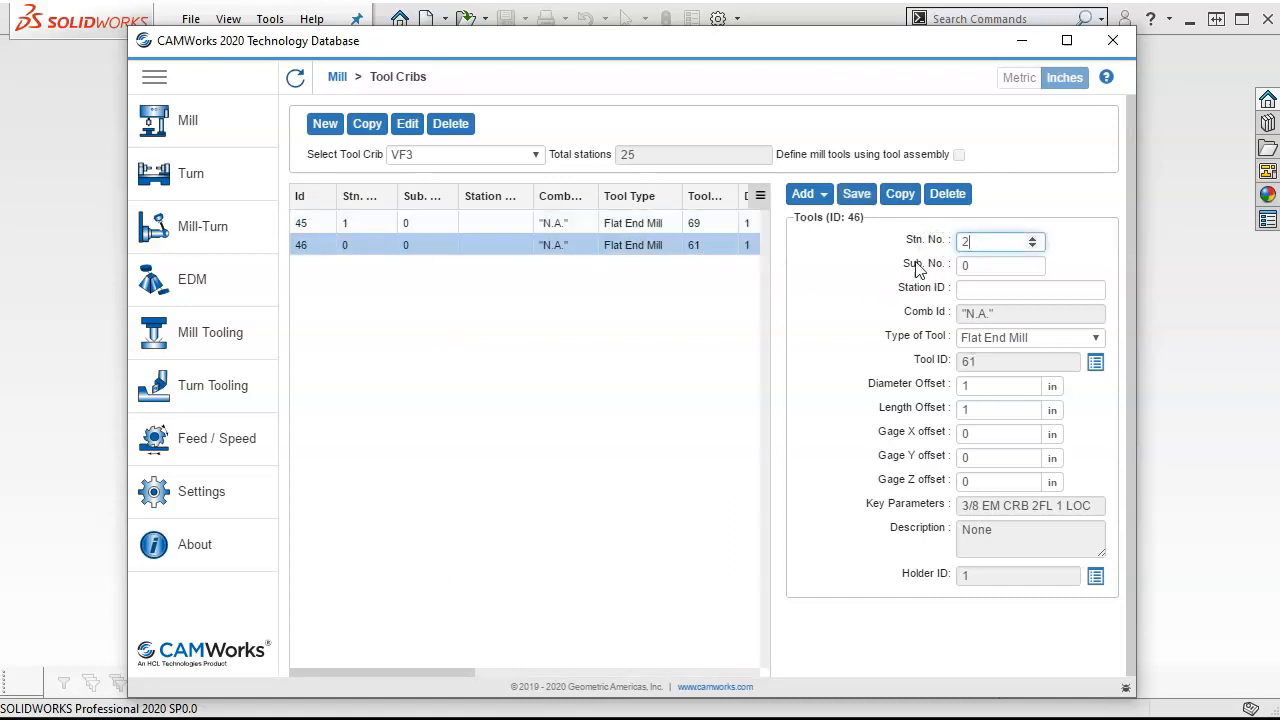
pyautogui.click(857, 194)
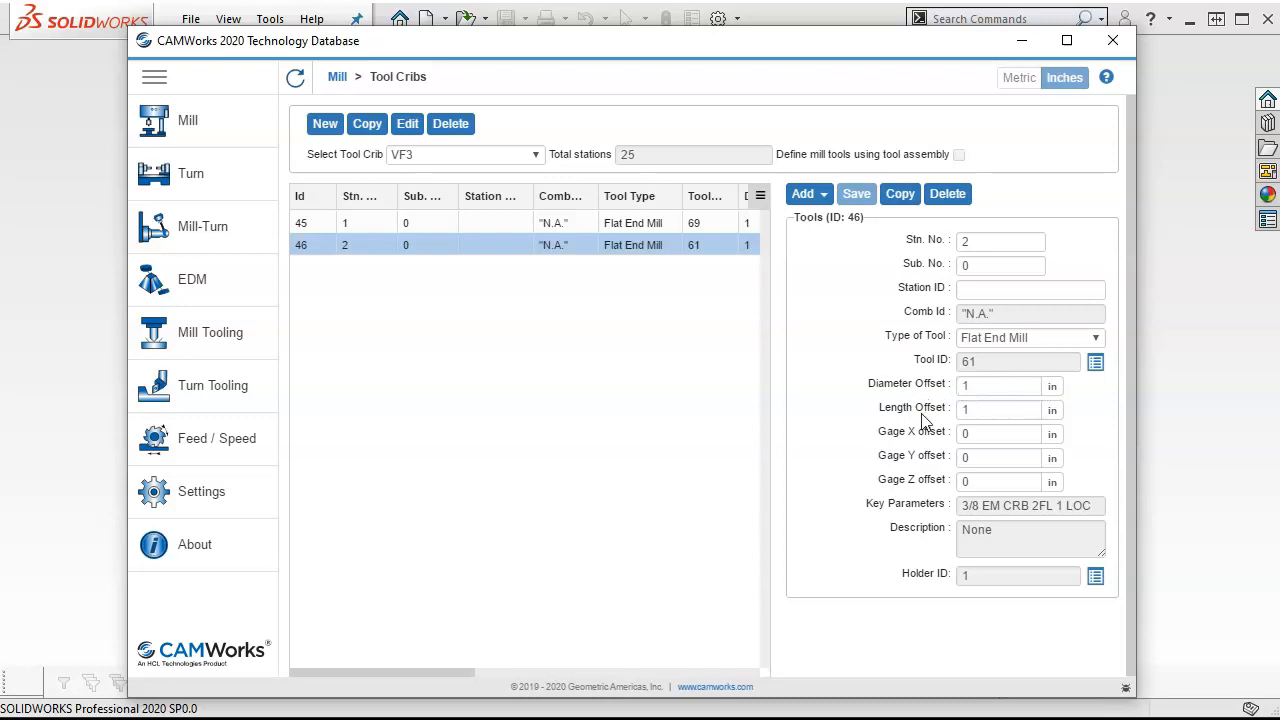
# Add the 3 FACE MILL (ID 4) to the VF3 tool crib as a face mill.
pyautogui.scroll(-1, 919, 425)
pyautogui.scroll(1, 919, 430)
pyautogui.click(808, 195)
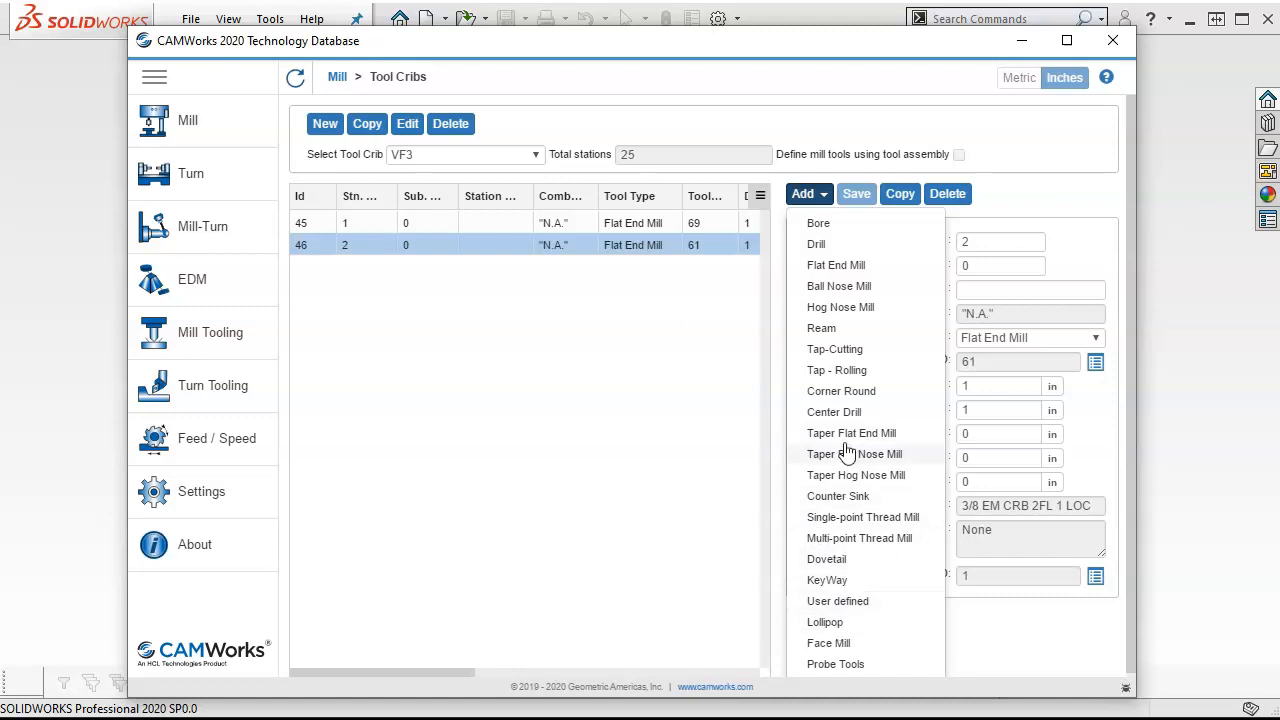
pyautogui.scroll(-1, 841, 412)
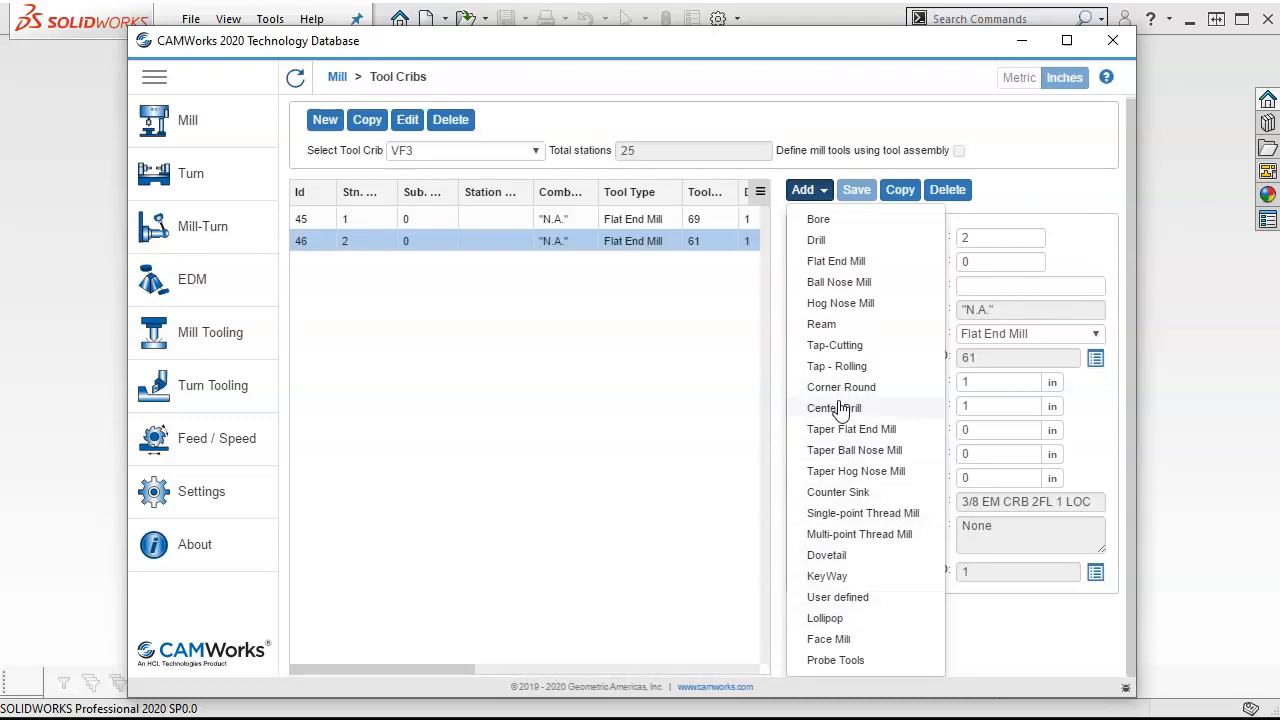
pyautogui.click(826, 641)
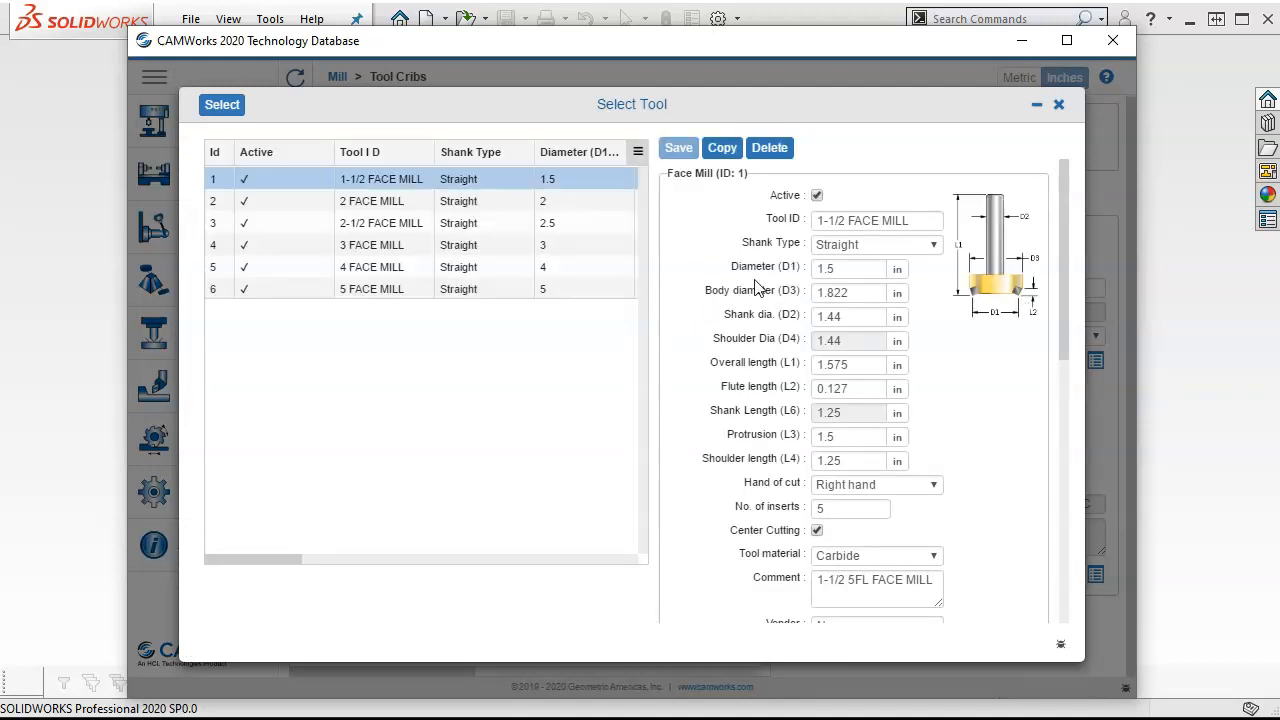
pyautogui.click(372, 250)
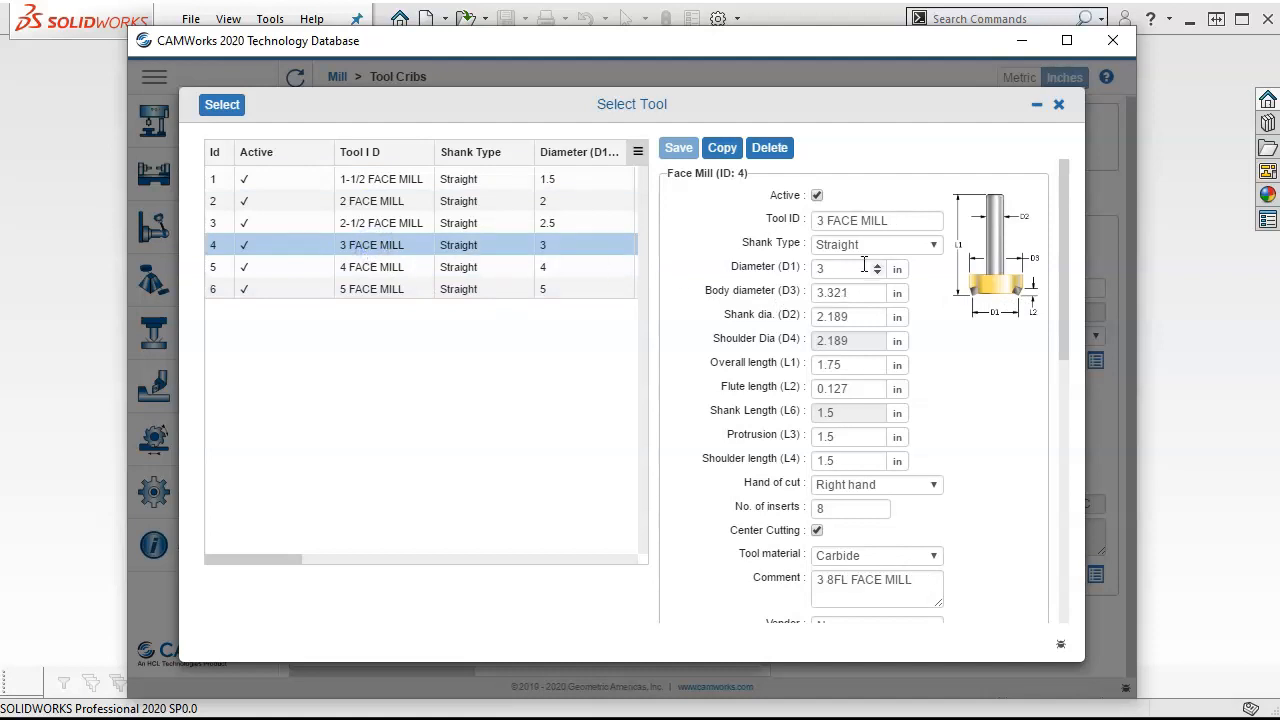
pyautogui.click(220, 106)
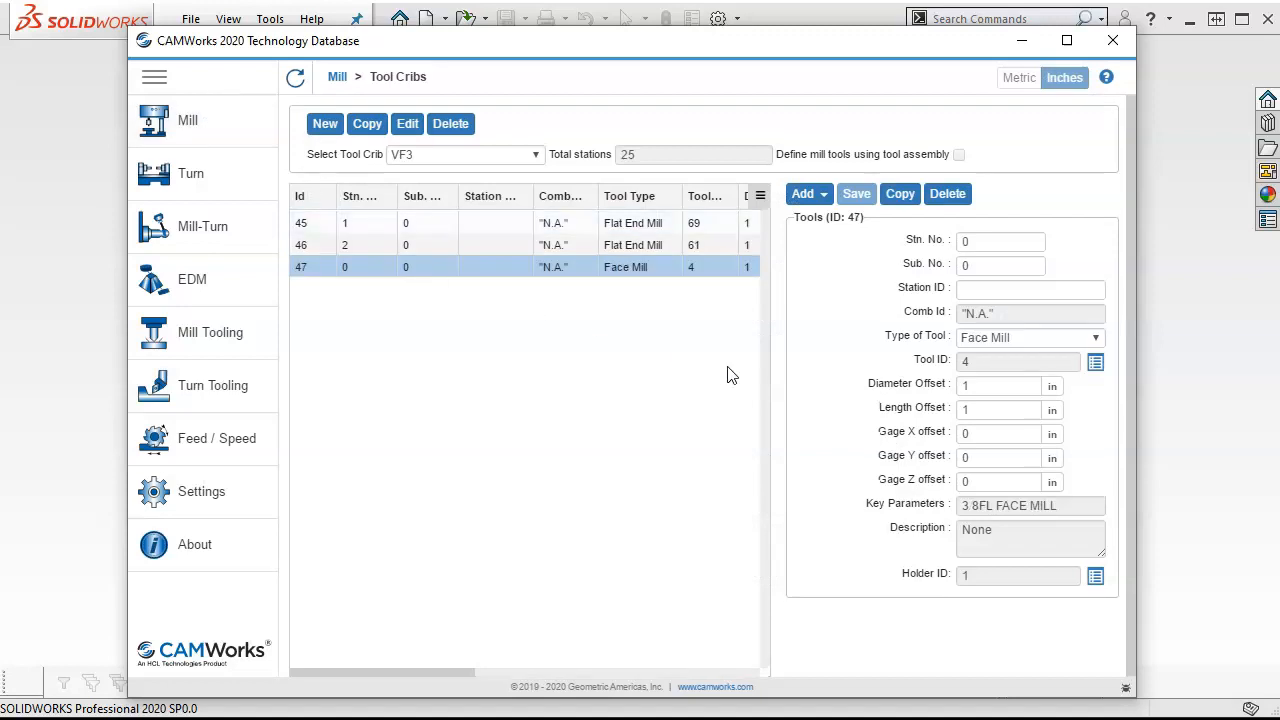
# Set the new face mill's station number to 6 and save it.
pyautogui.click(348, 268)
pyautogui.click(963, 241)
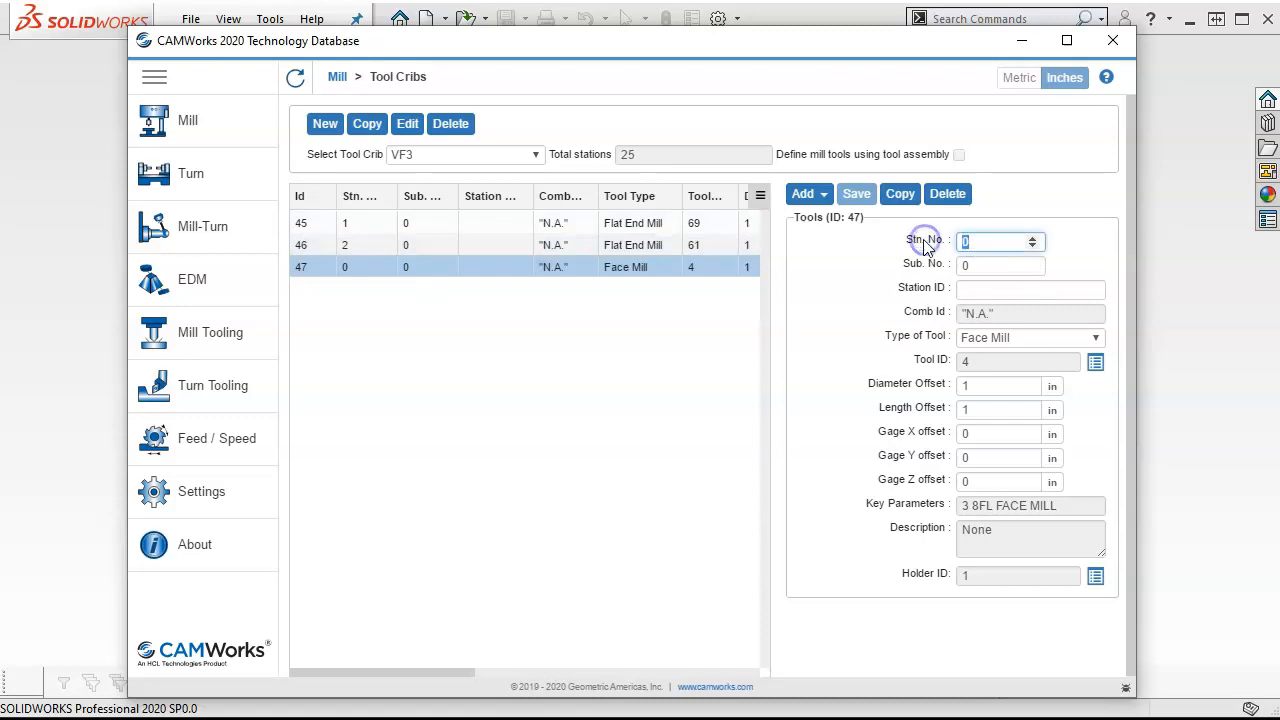
pyautogui.write('6')
pyautogui.click(853, 194)
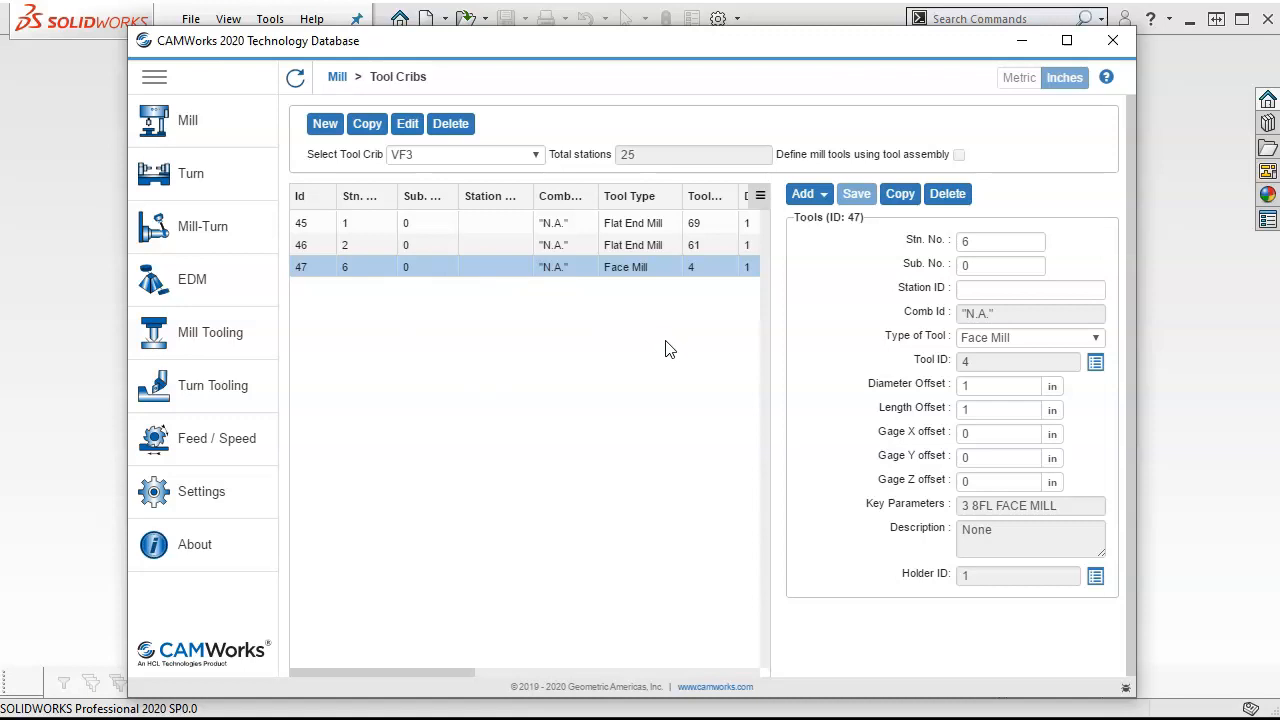
# From the station 6 tool selection, duplicate the 3 FACE MILL and rename the copy's Tool ID to 3 Flycutter.
pyautogui.click(306, 268)
pyautogui.click(1096, 364)
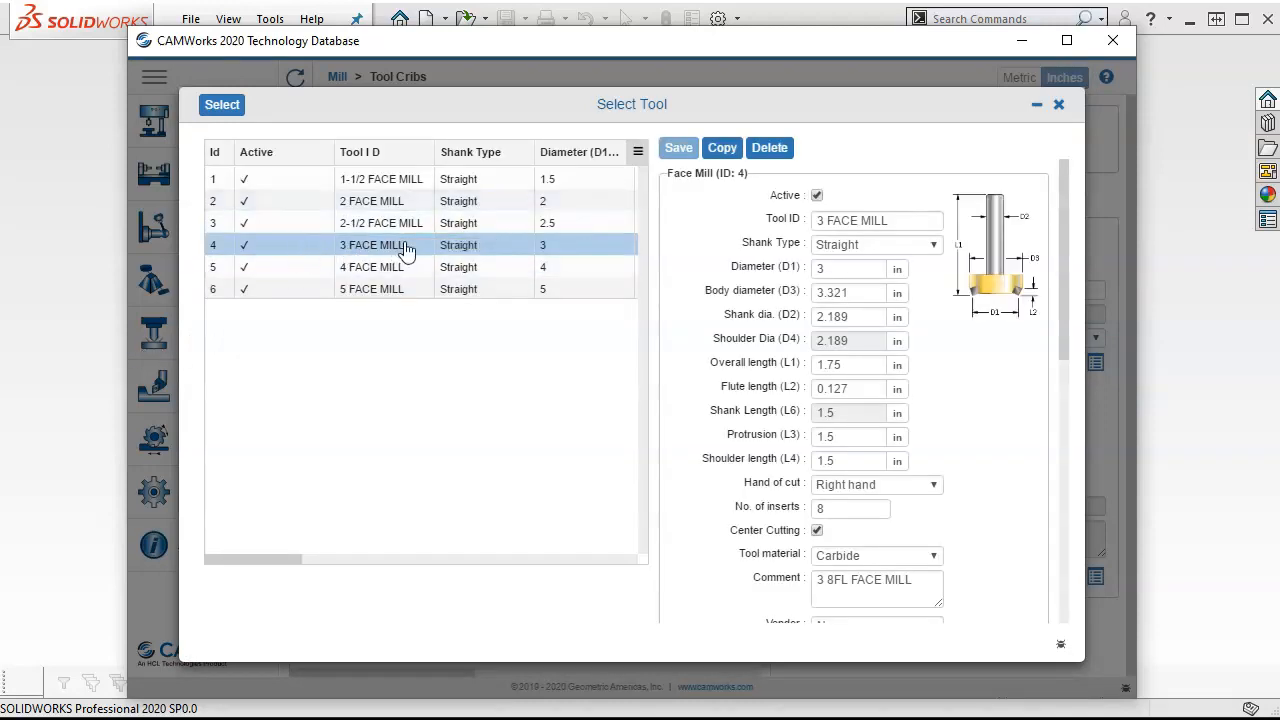
pyautogui.click(722, 150)
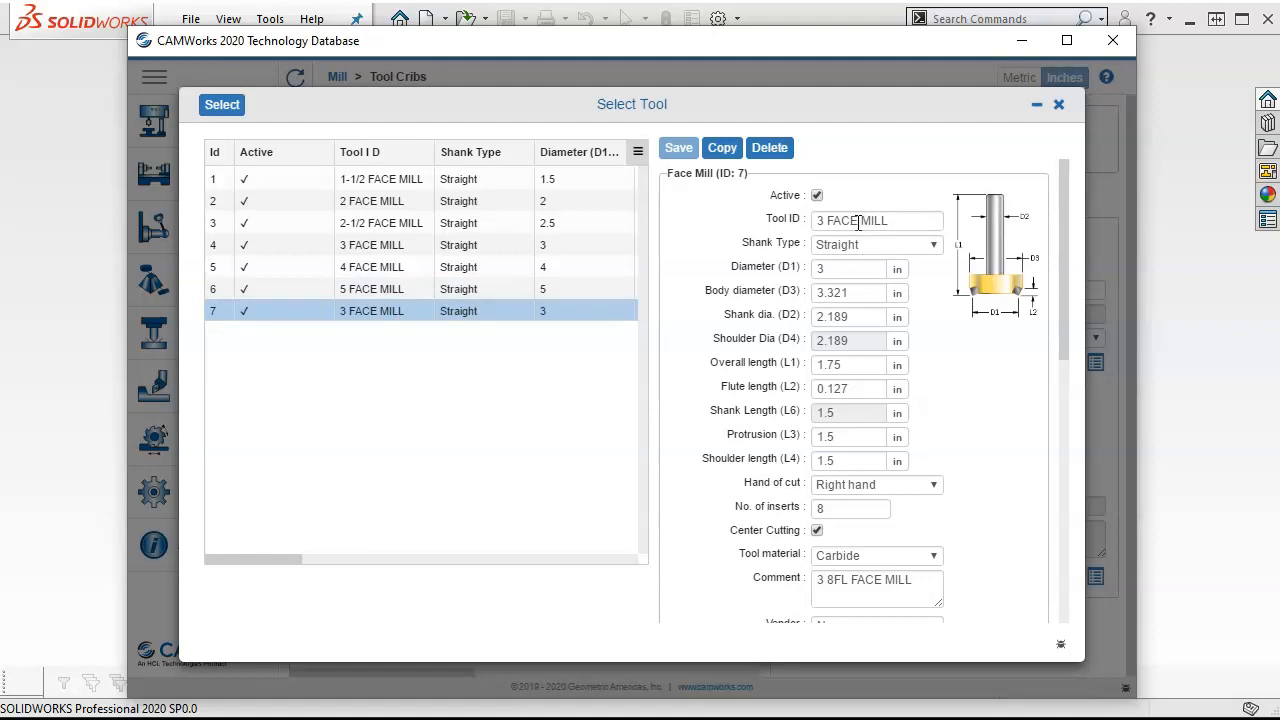
pyautogui.moveTo(858, 223)
pyautogui.mouseDown()
pyautogui.moveTo(836, 221)
pyautogui.moveTo(886, 222)
pyautogui.moveTo(838, 224)
pyautogui.mouseUp()
pyautogui.write('M')
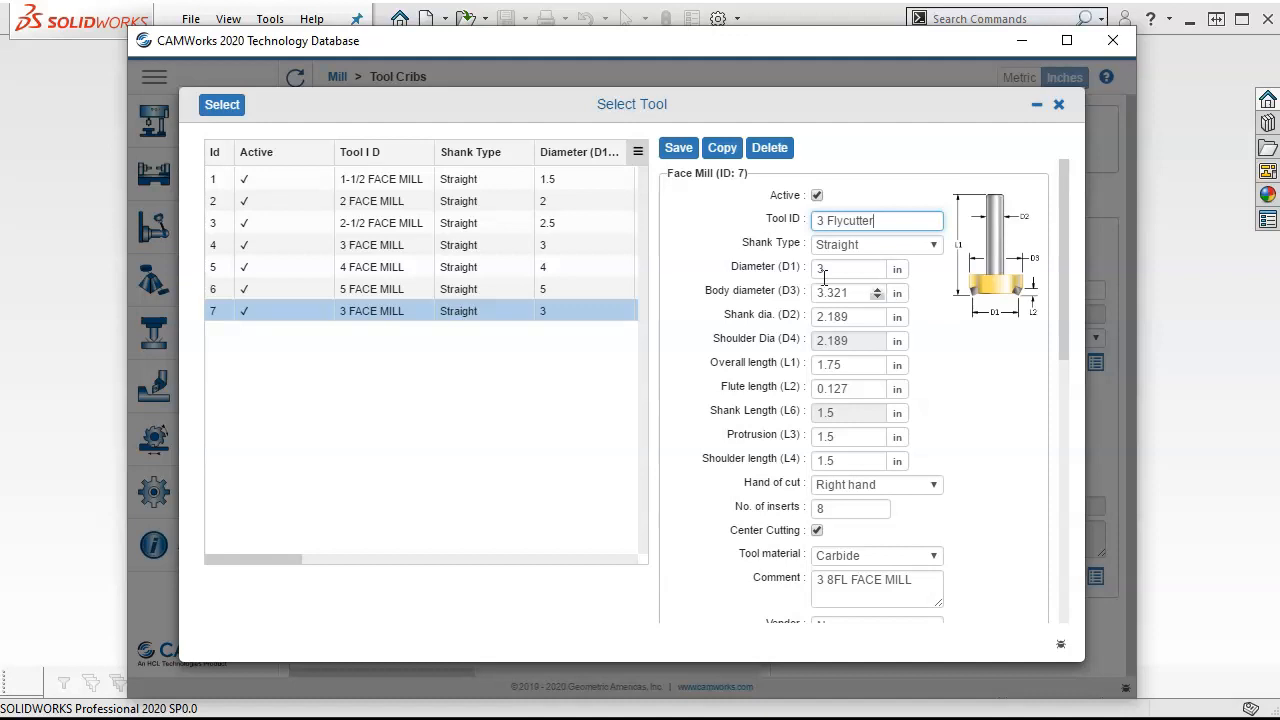
pyautogui.click(698, 253)
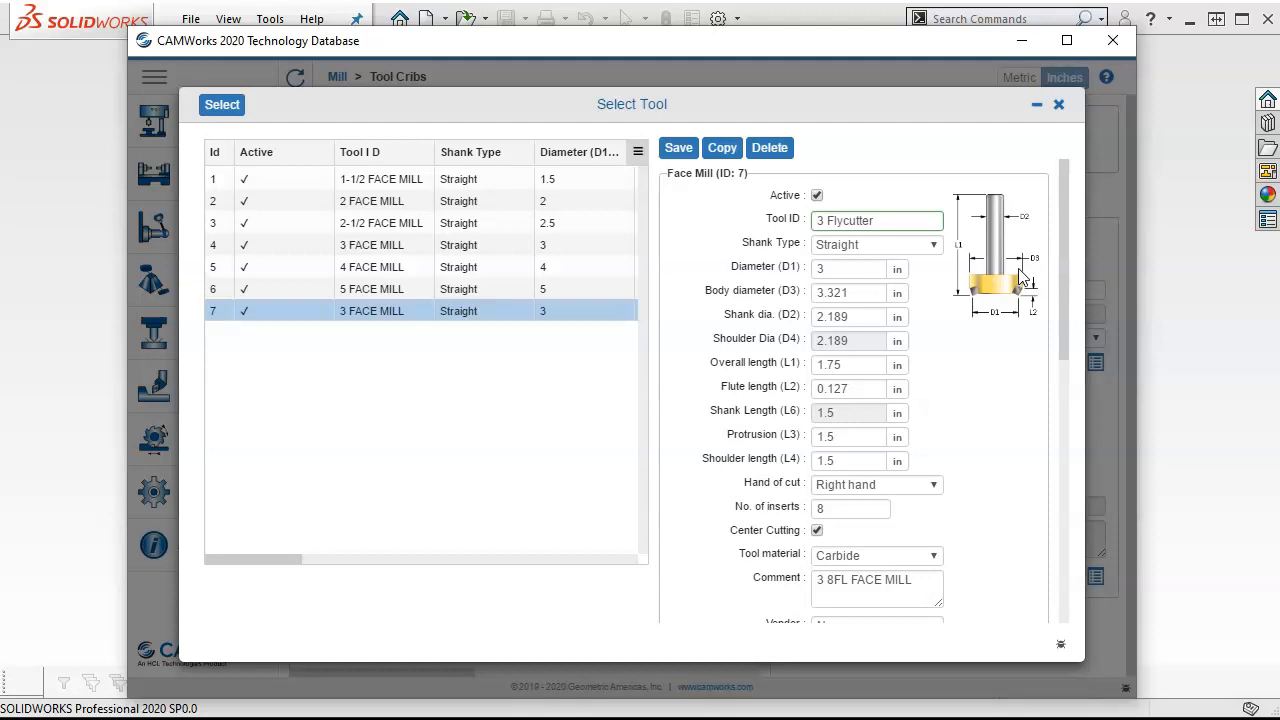
# Set the copied tool's shank diameter (D2) to .75 in.
pyautogui.moveTo(862, 316); pyautogui.dragTo(812, 318)
pyautogui.write('.75')
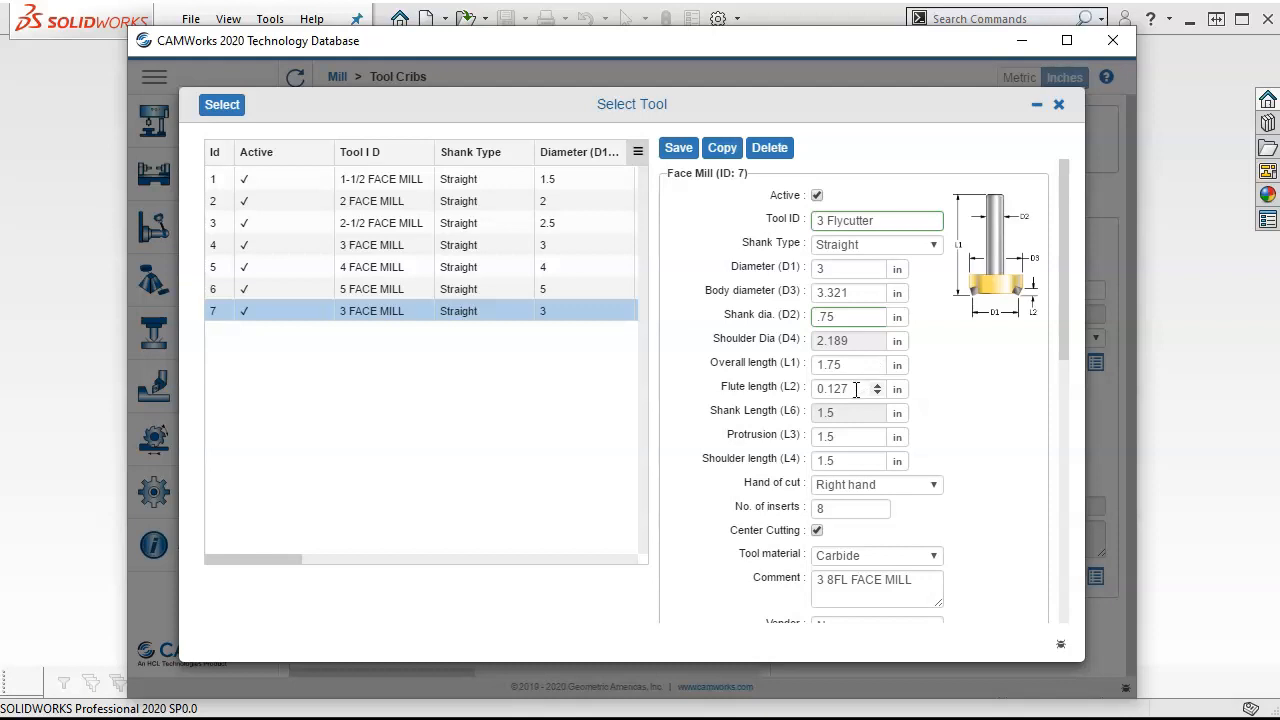
pyautogui.moveTo(856, 390); pyautogui.dragTo(812, 395)
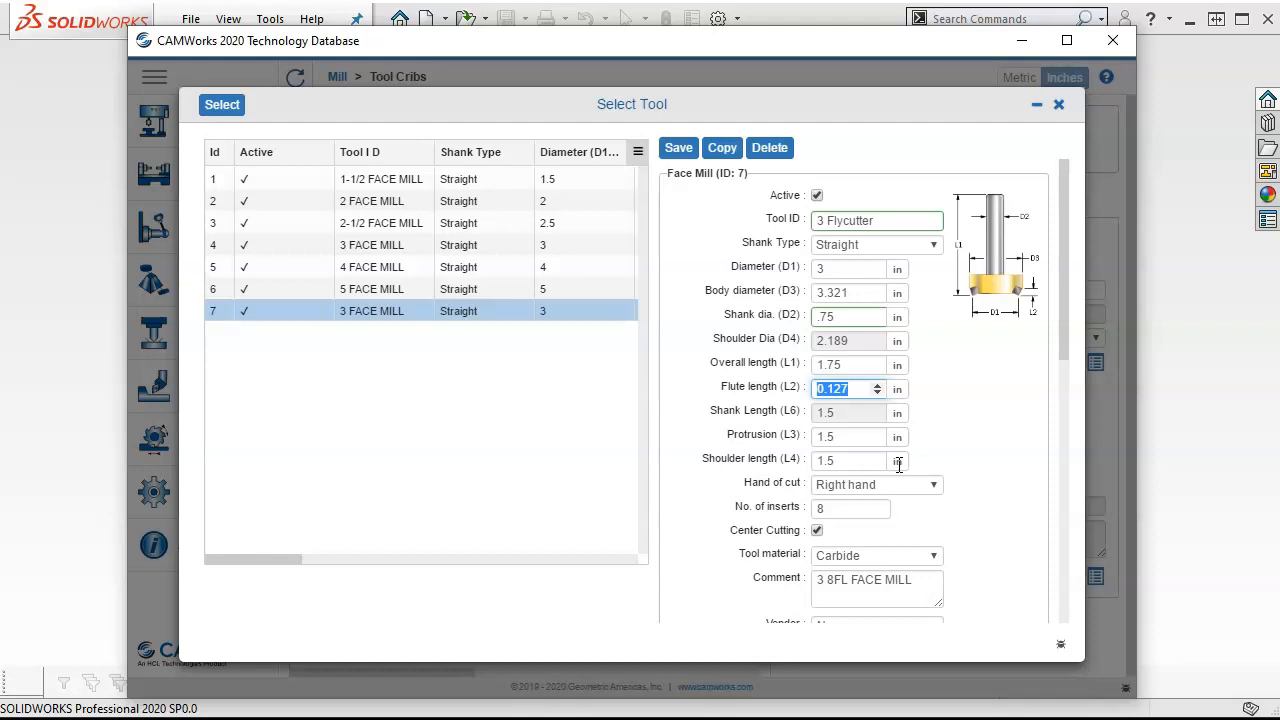
pyautogui.click(959, 408)
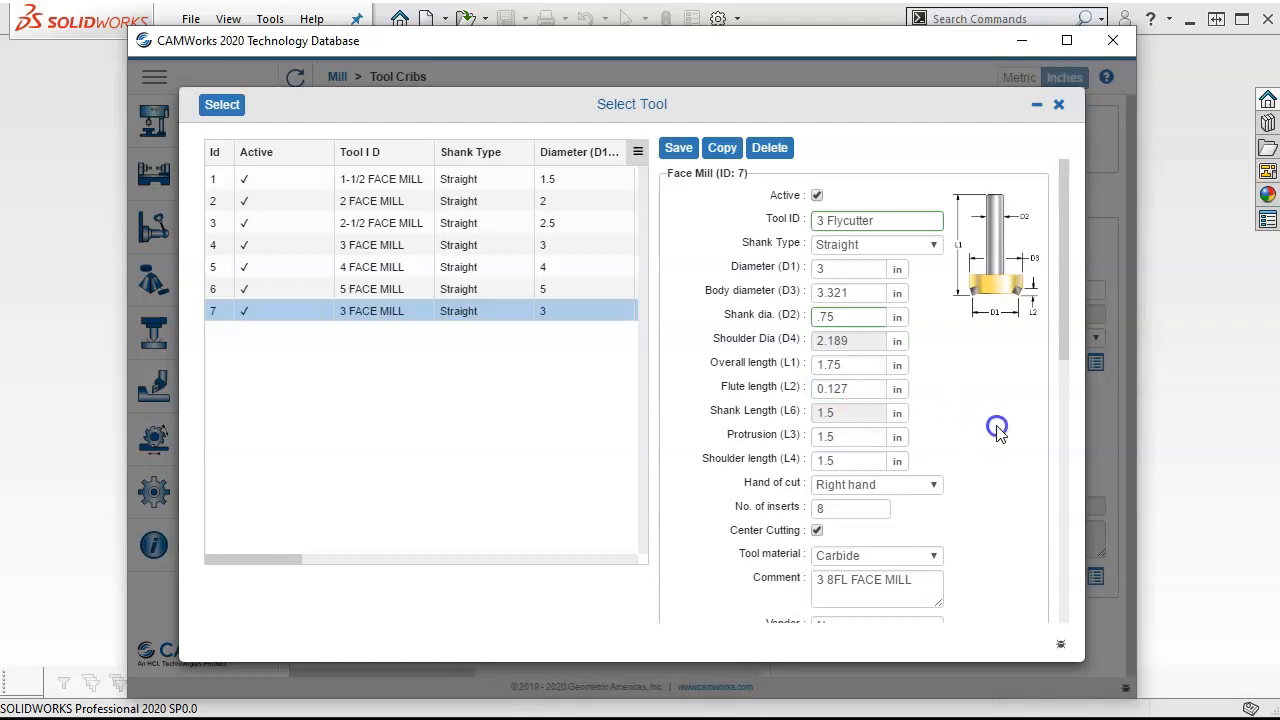
# Set the flycutter's number of inserts to 1 and change its comment to 3 Flycut.
pyautogui.scroll(-1, 998, 432)
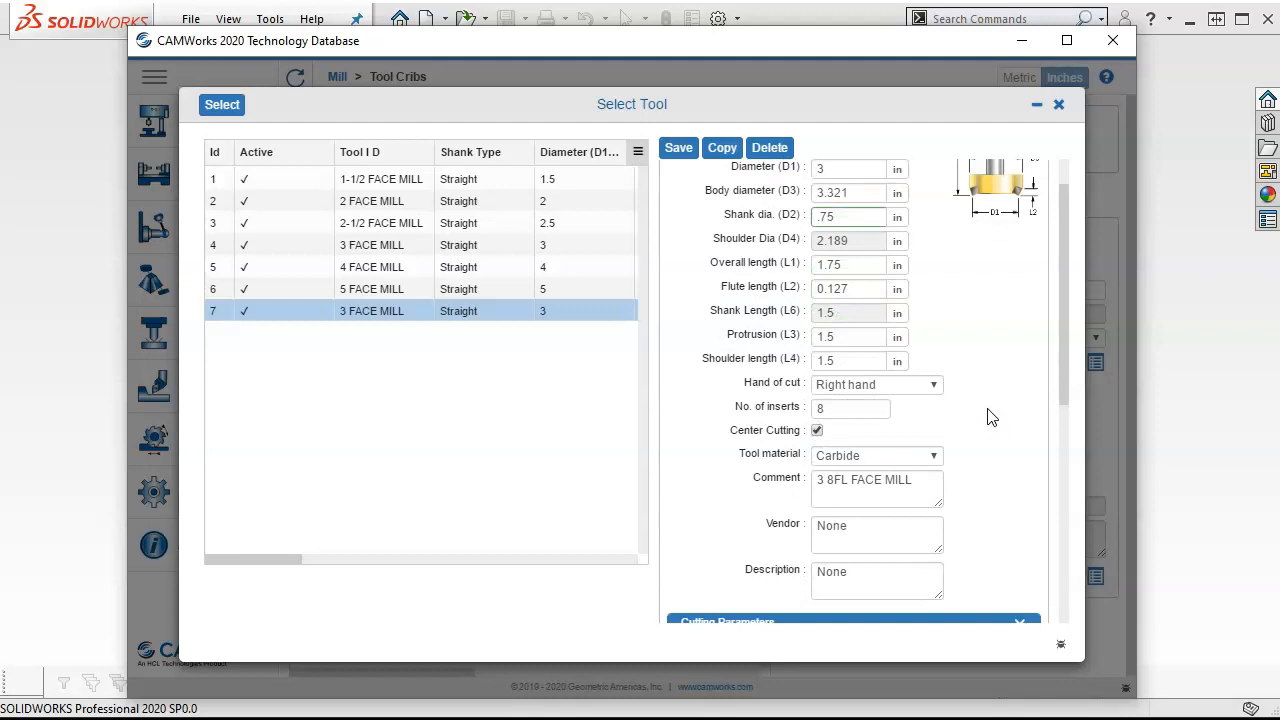
pyautogui.scroll(-1, 987, 417)
pyautogui.click(795, 311)
pyautogui.write('1')
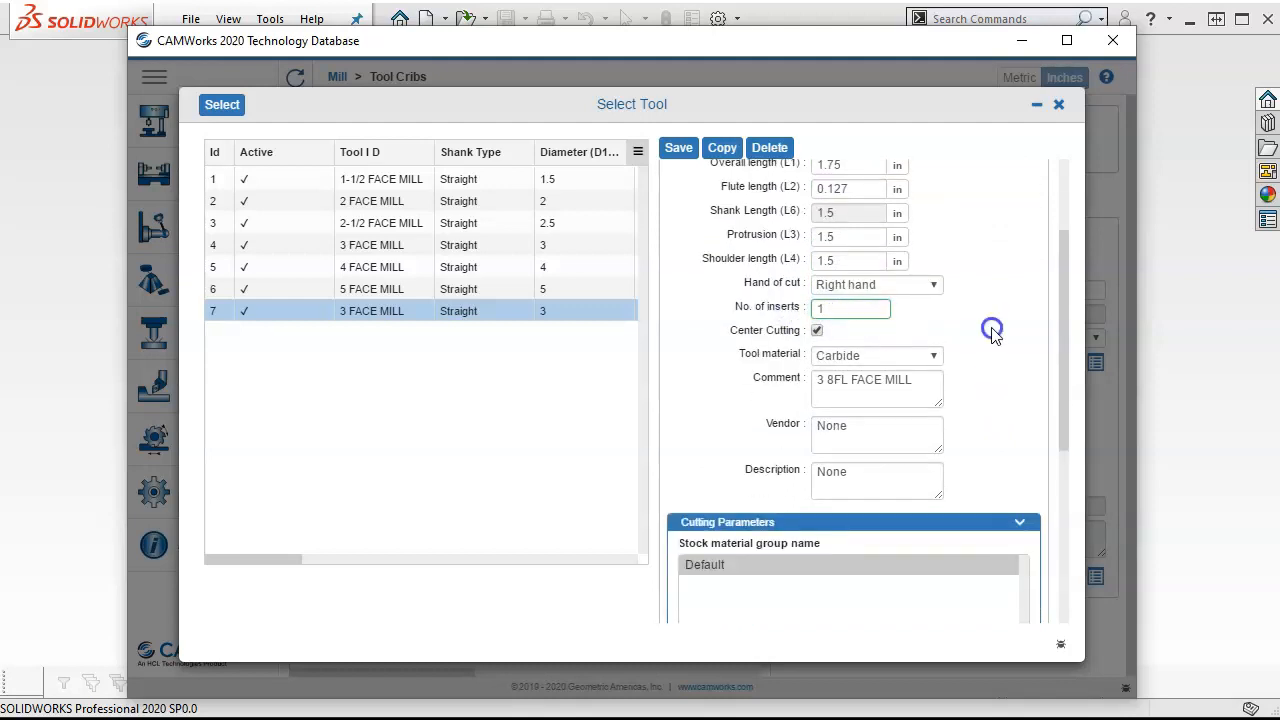
pyautogui.moveTo(830, 379); pyautogui.dragTo(915, 379)
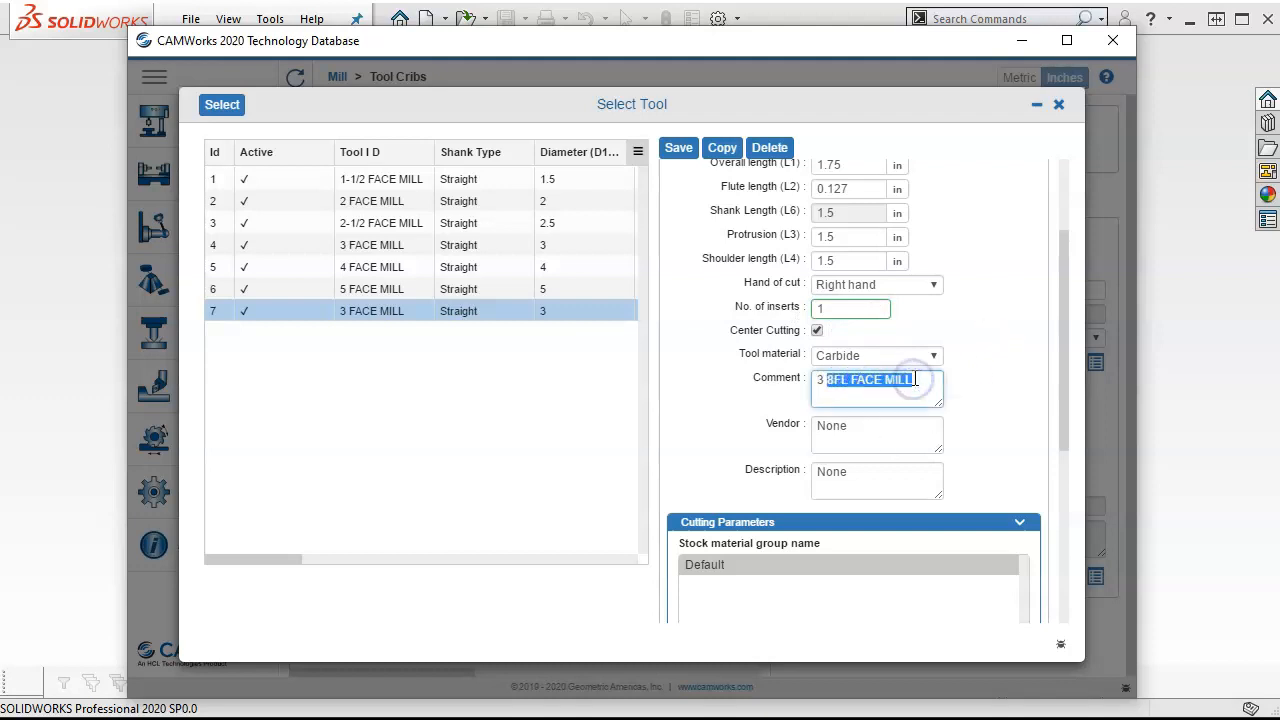
pyautogui.write('Flycut')
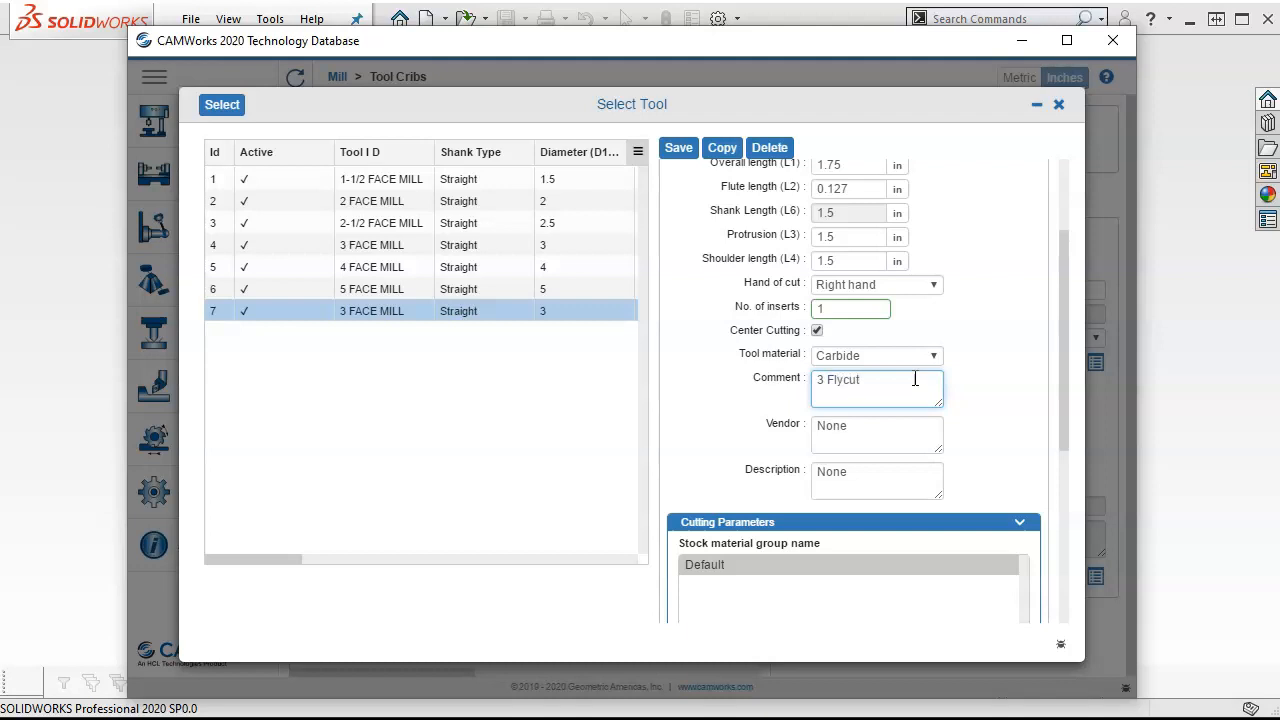
pyautogui.click(990, 400)
# Disable the SFM-based spindle speed in the flycutter's cutting parameters and set the spindle speed to 1200 rpm.
pyautogui.scroll(-2, 997, 417)
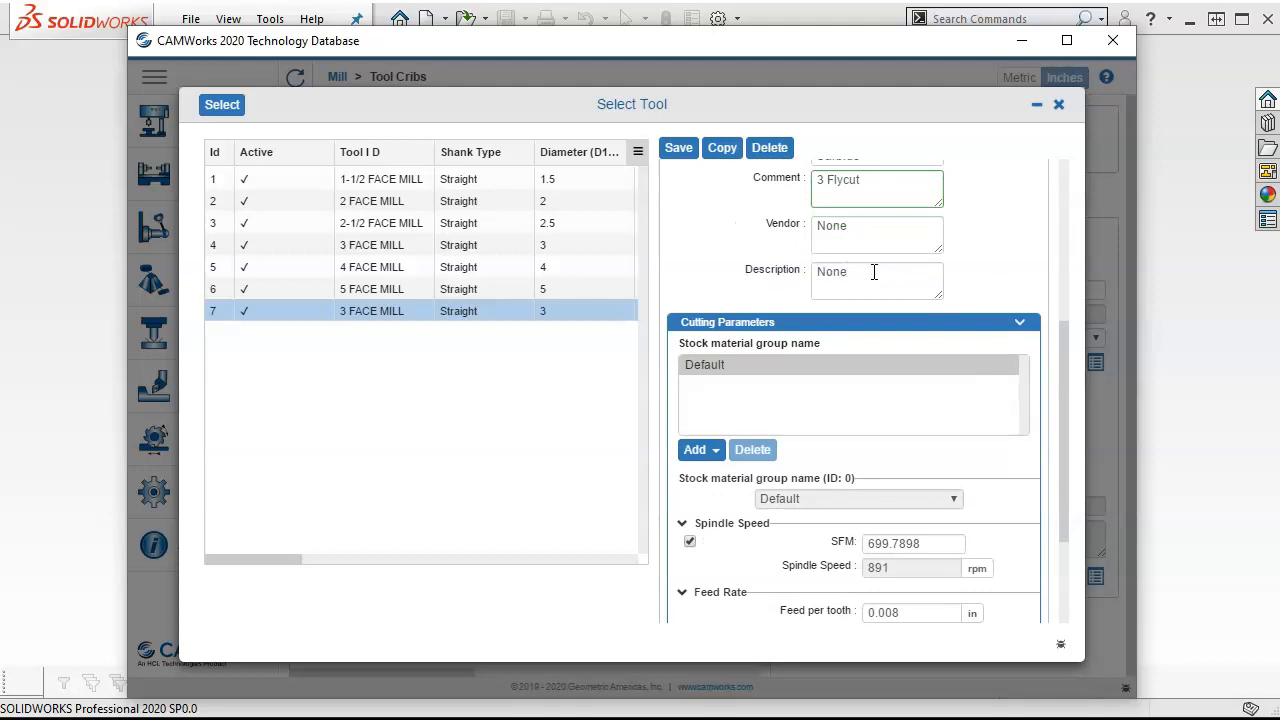
pyautogui.scroll(-2, 929, 277)
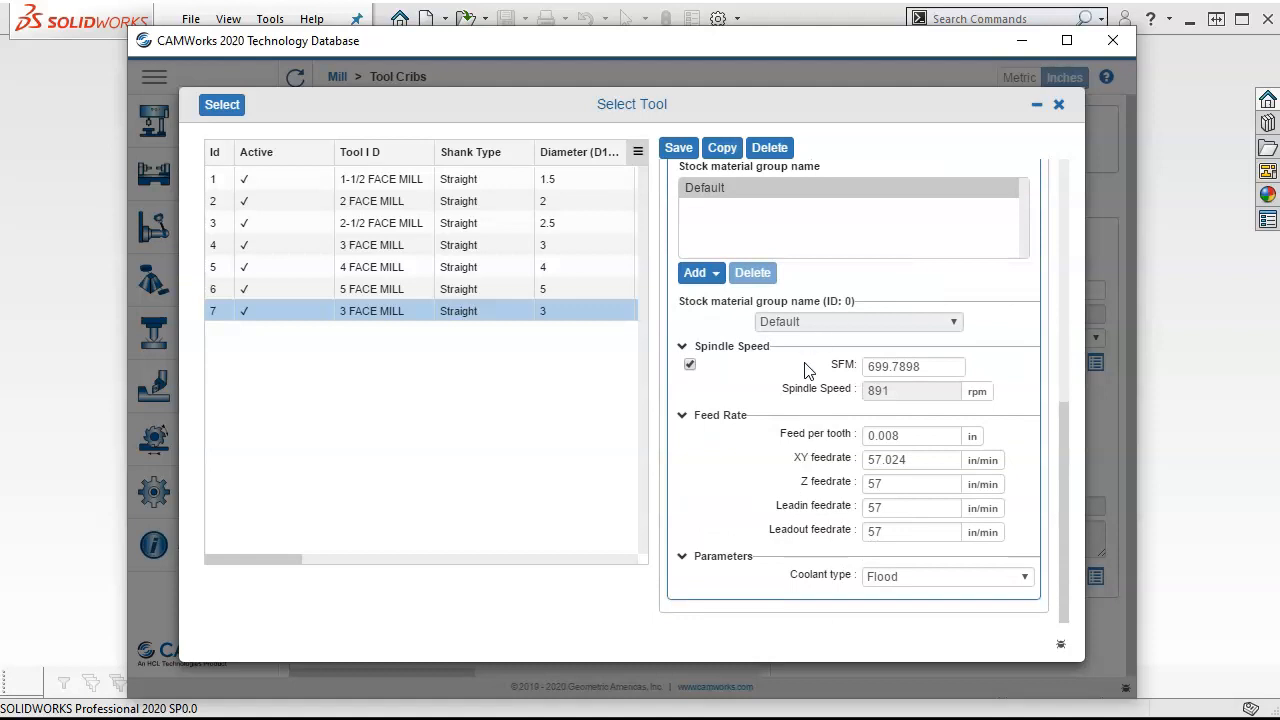
pyautogui.click(690, 366)
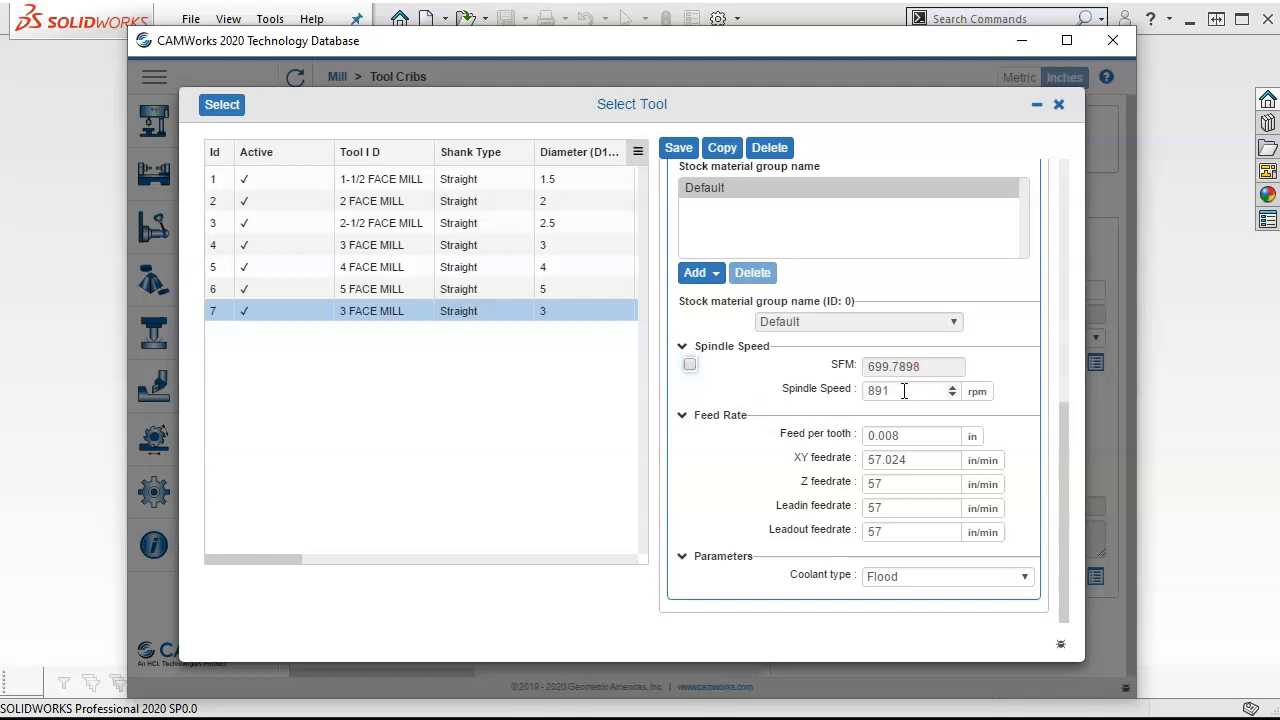
pyautogui.click(849, 398)
pyautogui.write('1200')
pyautogui.click(760, 395)
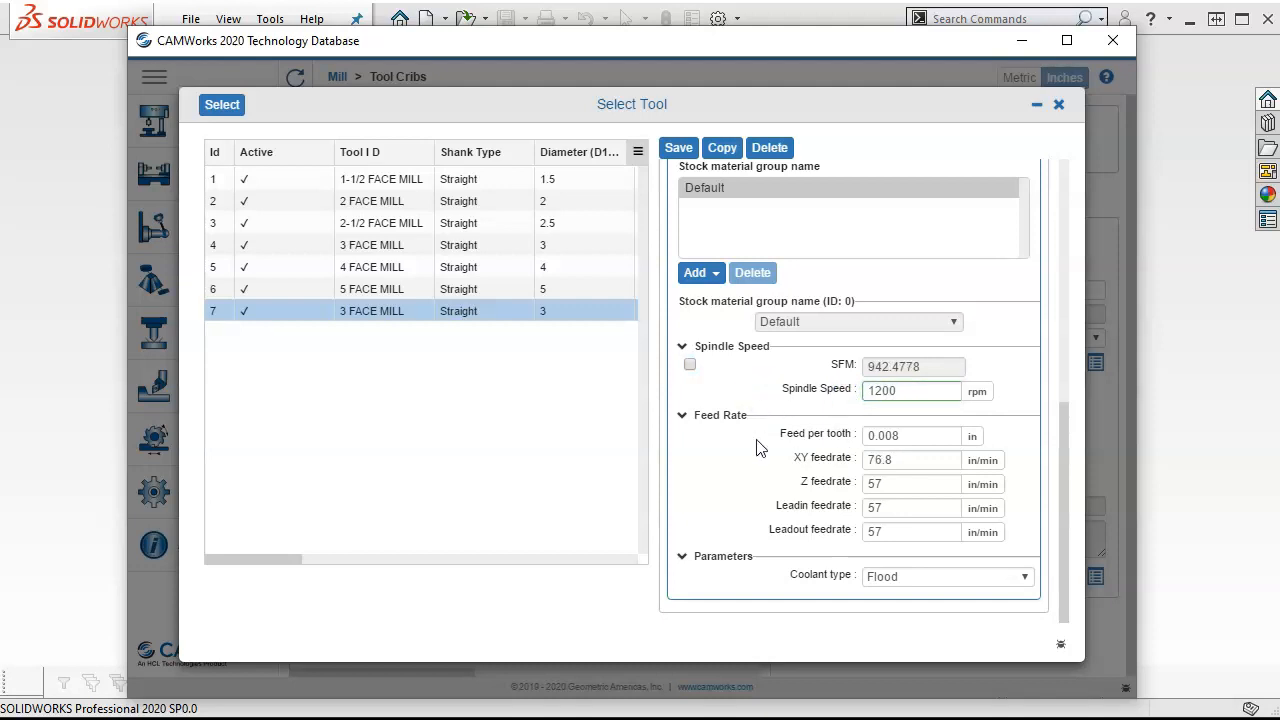
# Set the flycutter's XY, Z, leadin and leadout feedrates to 12 in/min each.
pyautogui.doubleClick(904, 463)
pyautogui.write('12')
pyautogui.doubleClick(892, 483)
pyautogui.write('12')
pyautogui.doubleClick(890, 507)
pyautogui.write('12')
pyautogui.doubleClick(894, 531)
pyautogui.write('12')
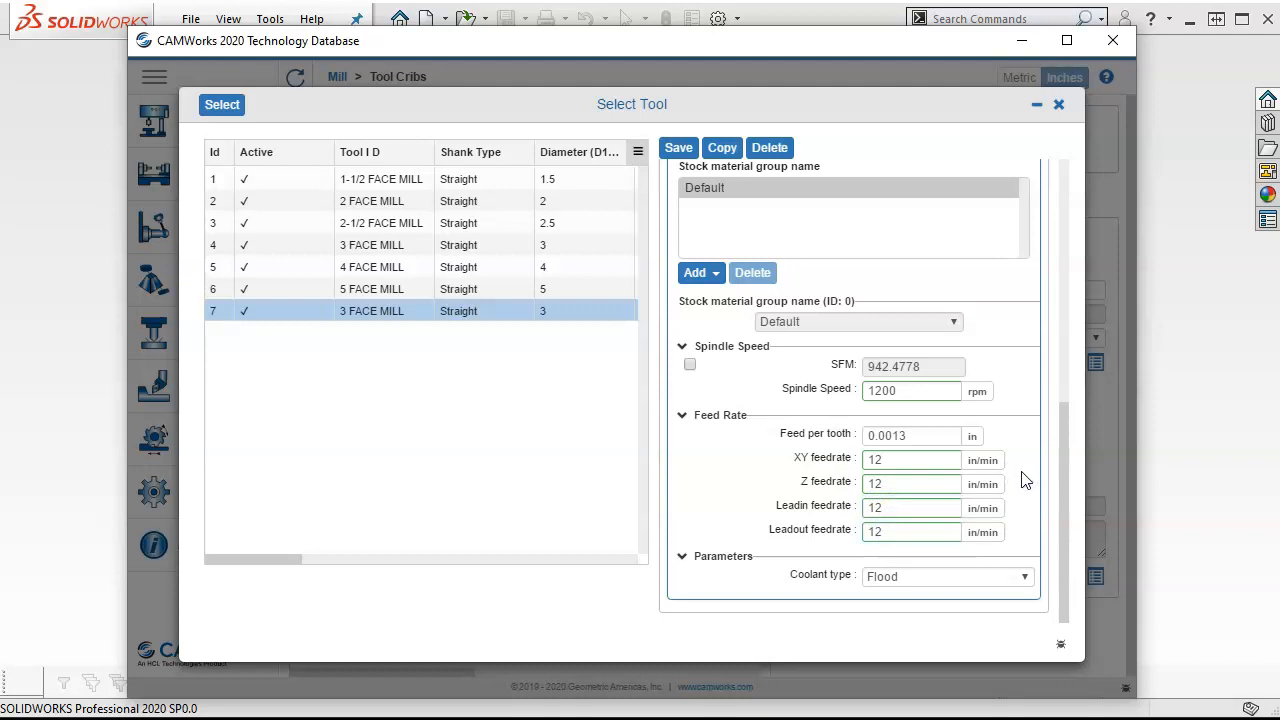
# Save the 3 Flycutter tool and assign it to station 6 in place of the face mill, saving the crib entry.
pyautogui.click(677, 145)
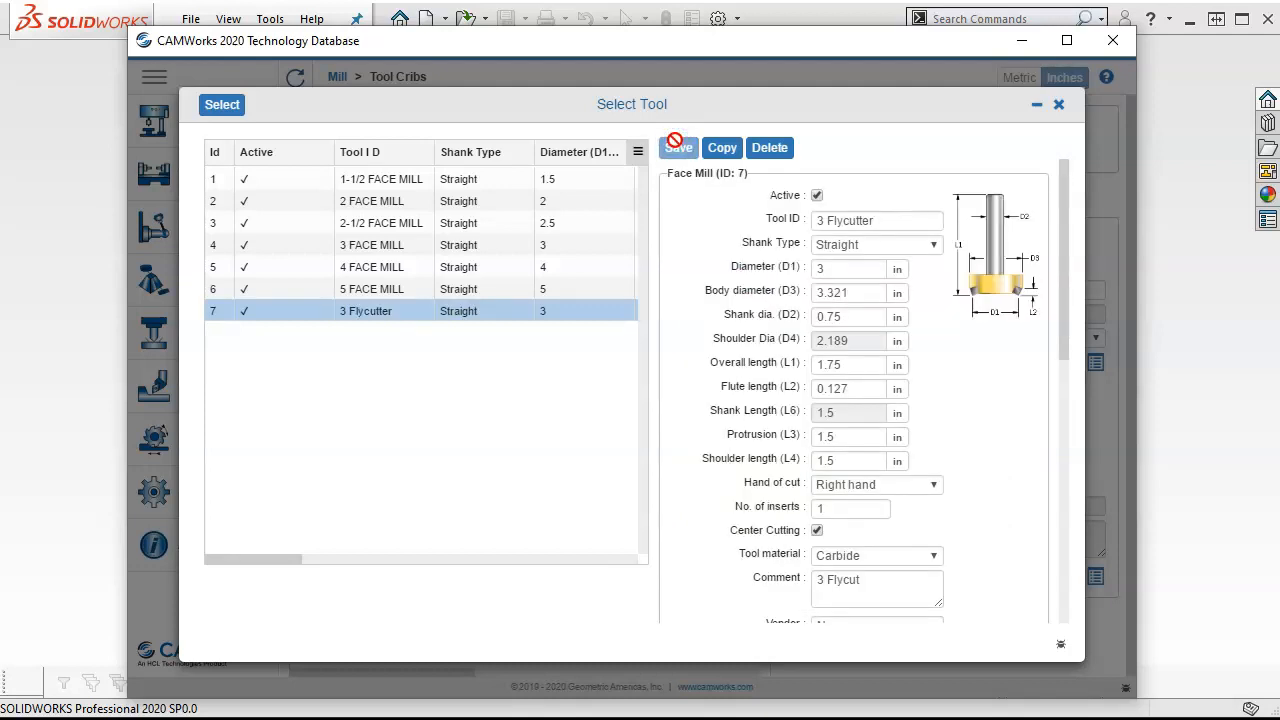
pyautogui.click(218, 106)
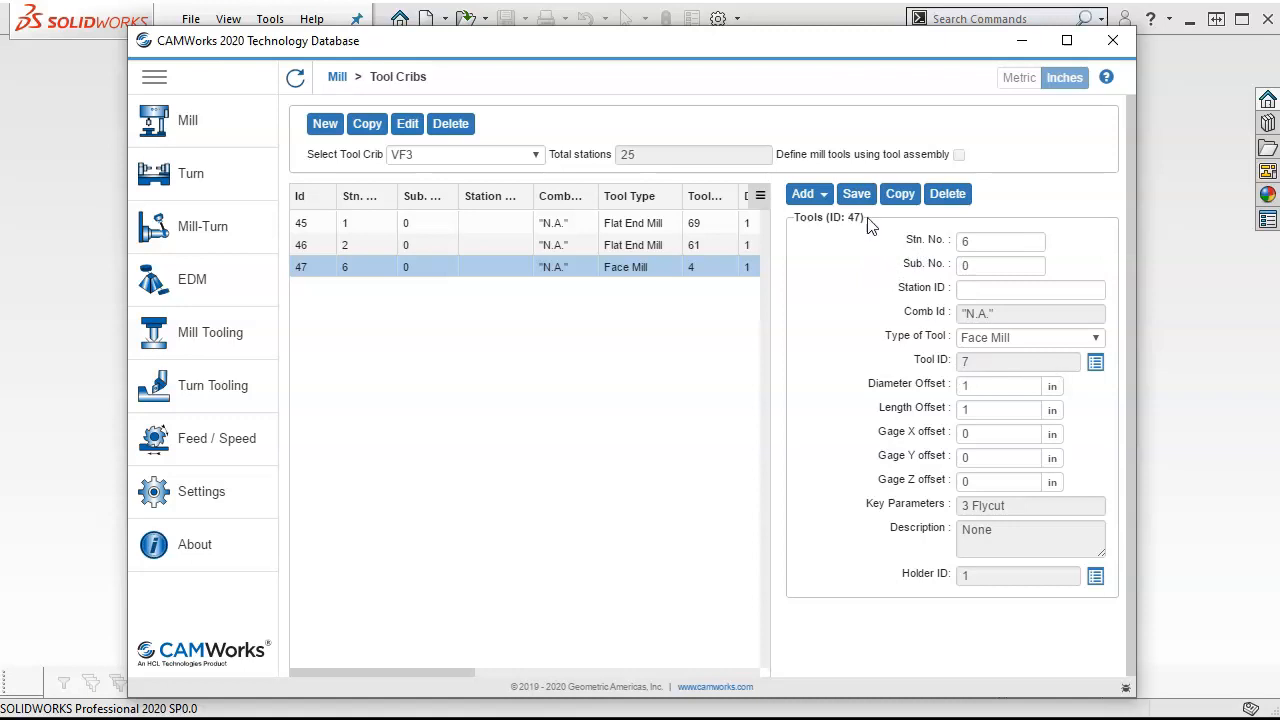
pyautogui.click(856, 194)
pyautogui.click(337, 77)
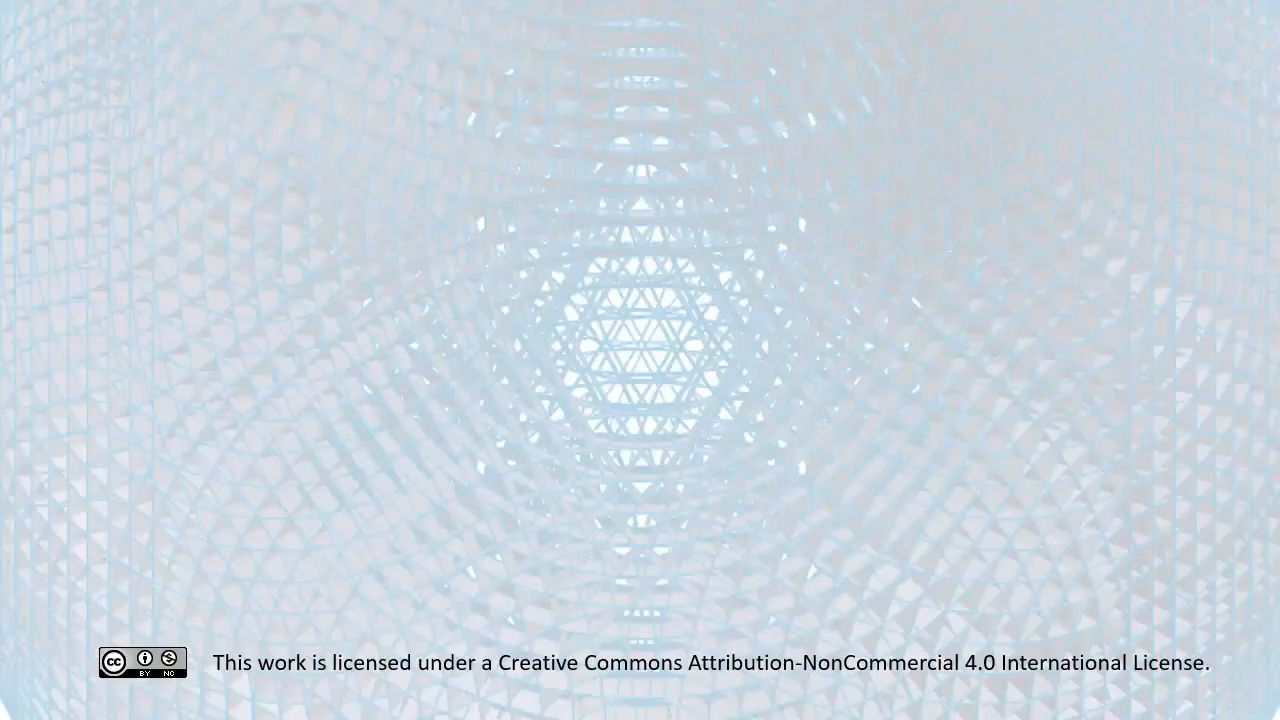